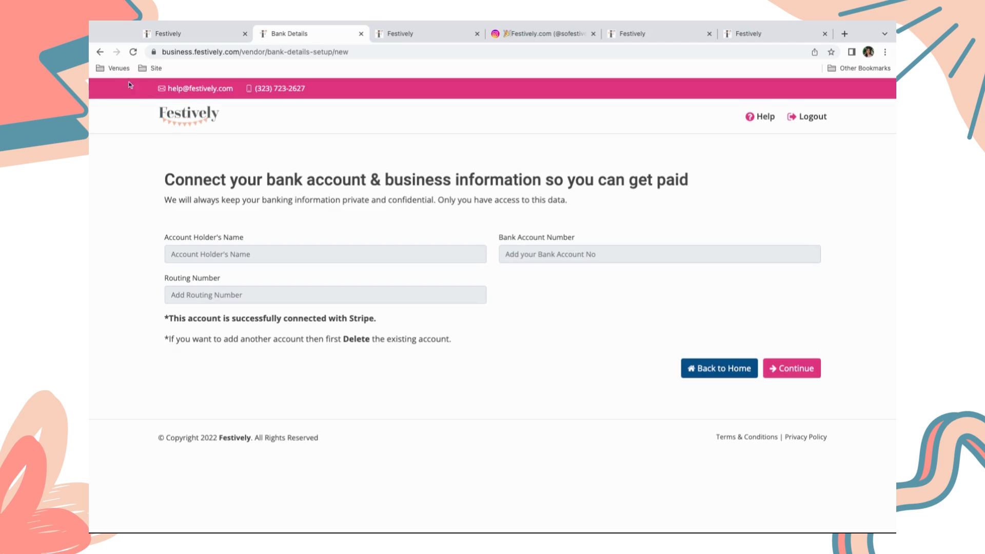
Step: Return from the bank details page to the vendor portal and open the form for adding a new listing
click(99, 53)
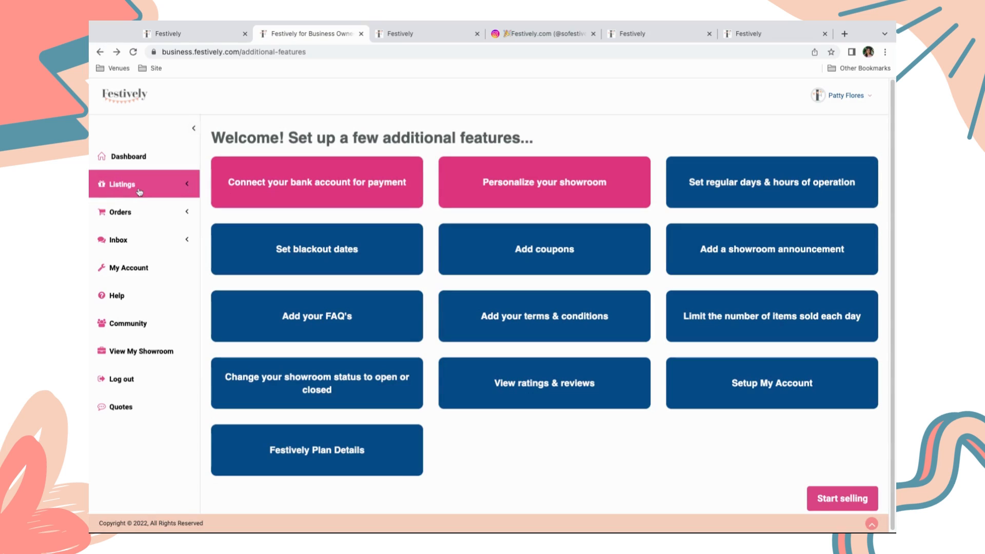
click(88, 189)
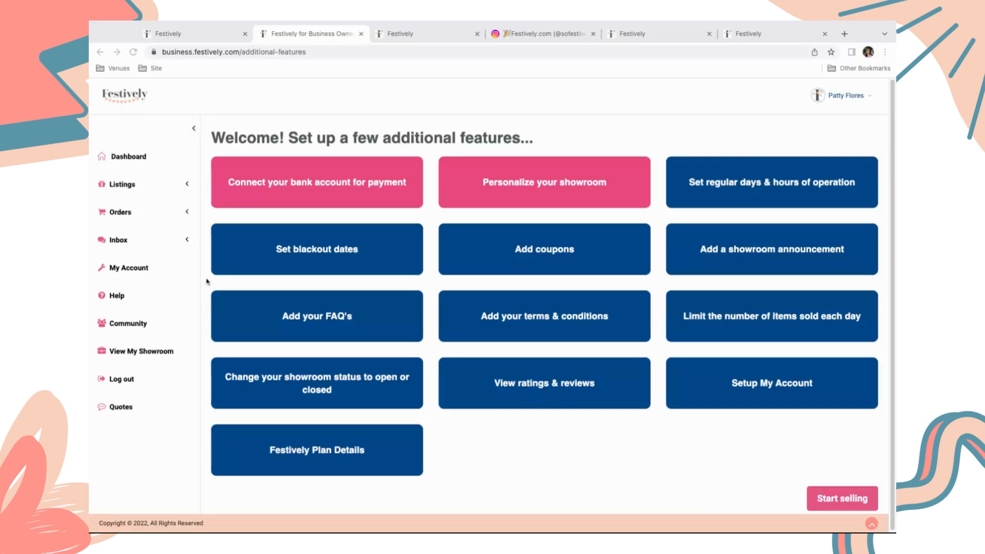
click(128, 189)
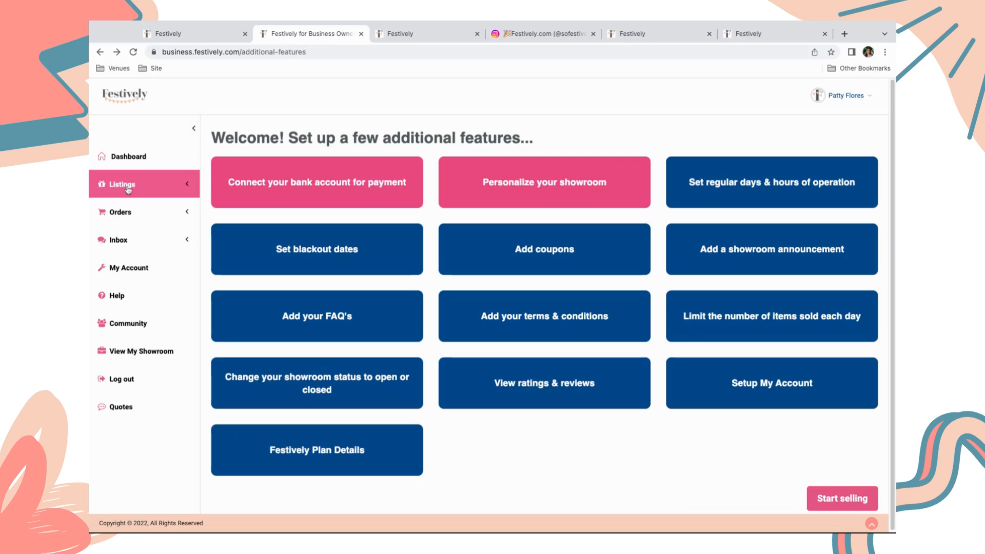
click(129, 190)
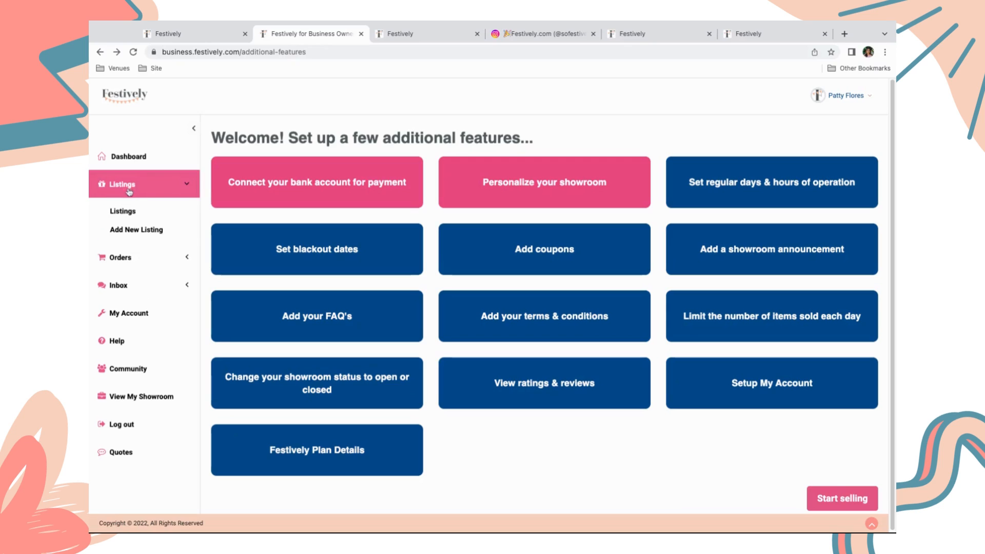
click(159, 236)
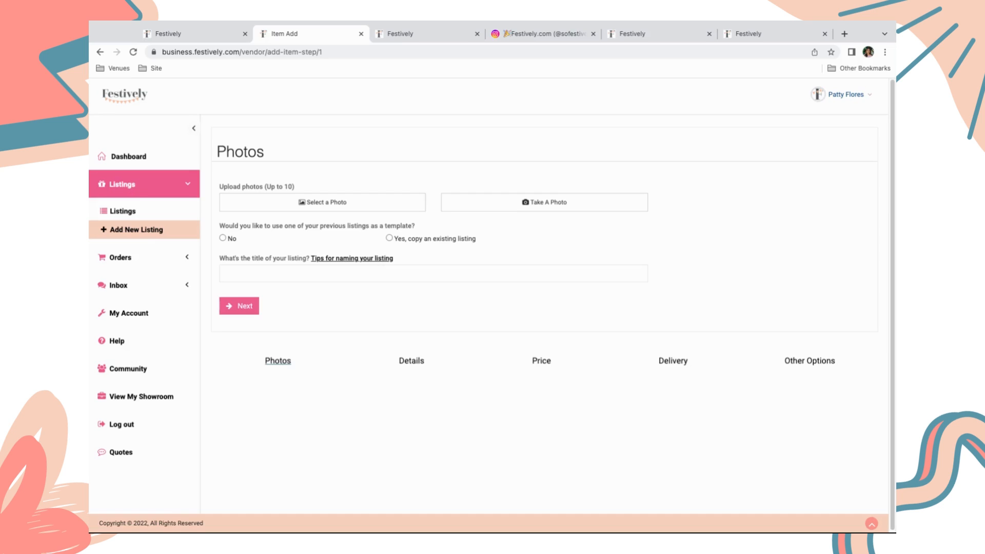
Step: Add the floral arrangement photos to the listing, including 0H2A2044.jpeg, 0H2A2046.jpeg and 0H2A2048.jpeg, and review them
click(340, 207)
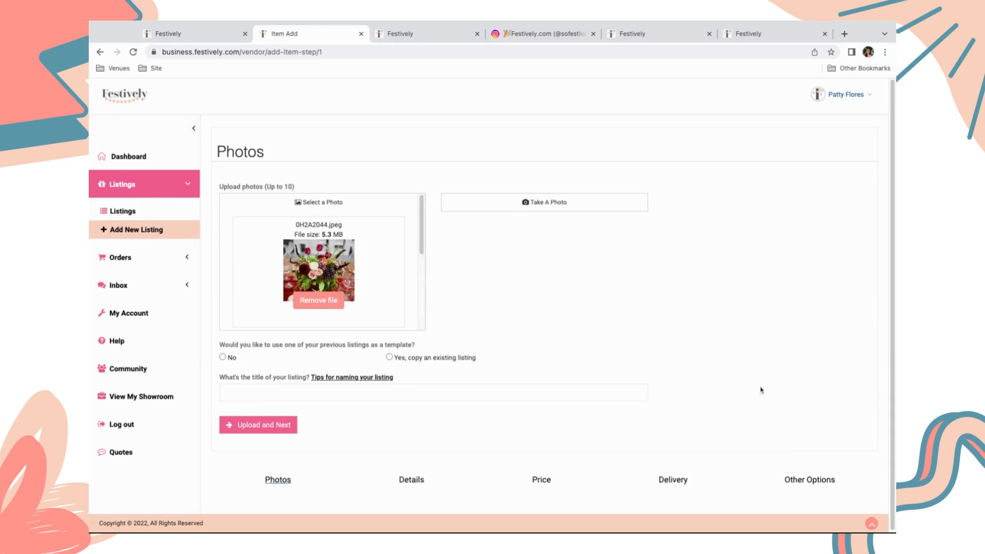
scroll(346, 287, down, 3)
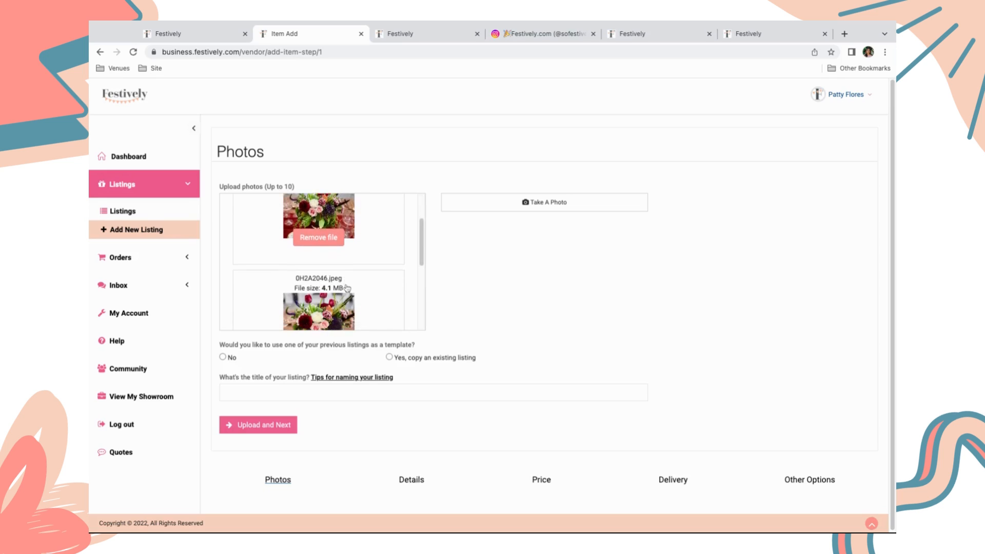
scroll(346, 288, down, 2)
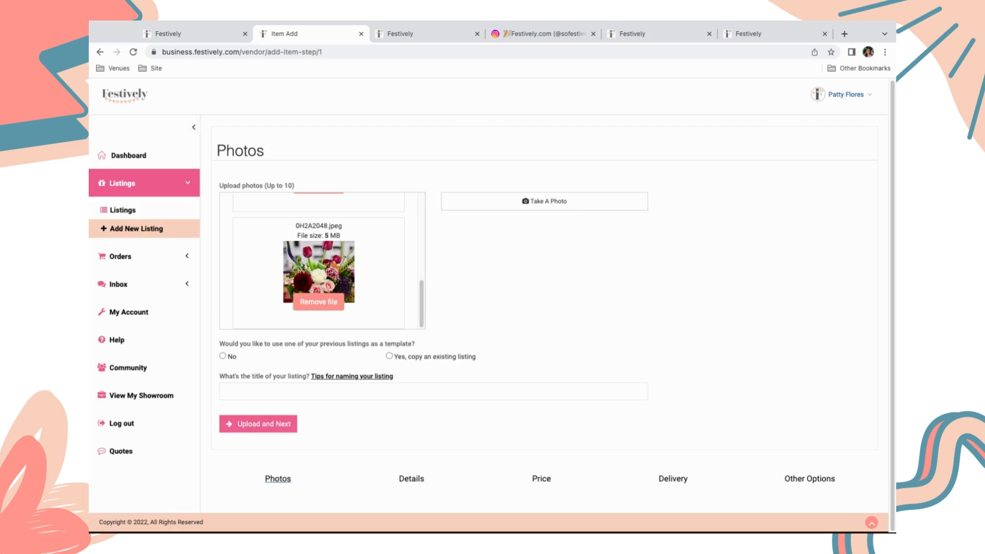
Step: Decline using a previous listing as a template, title the listing "Gorgeous Holiday Florals" and upload the photos
click(223, 356)
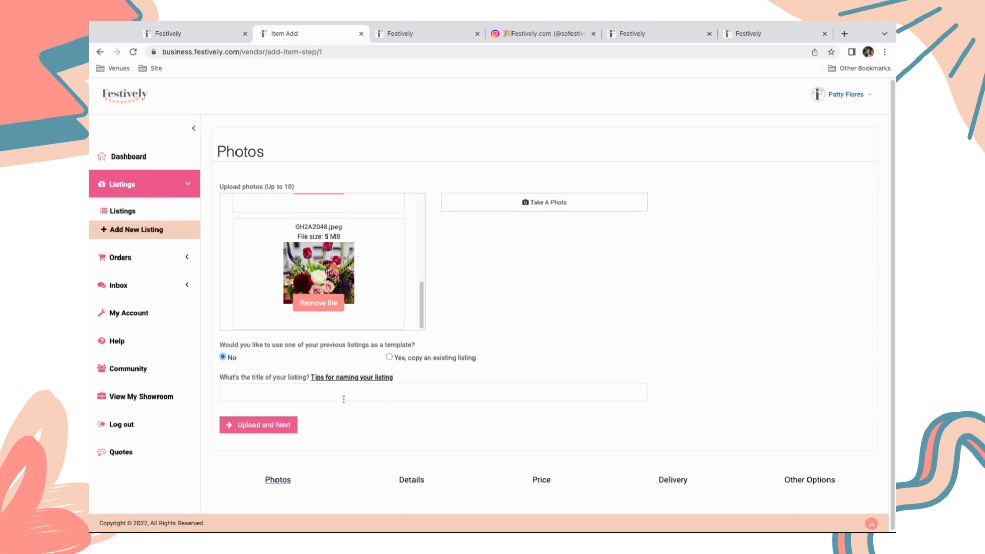
click(318, 391)
text(Gorgeous Holiday Florals)
click(271, 429)
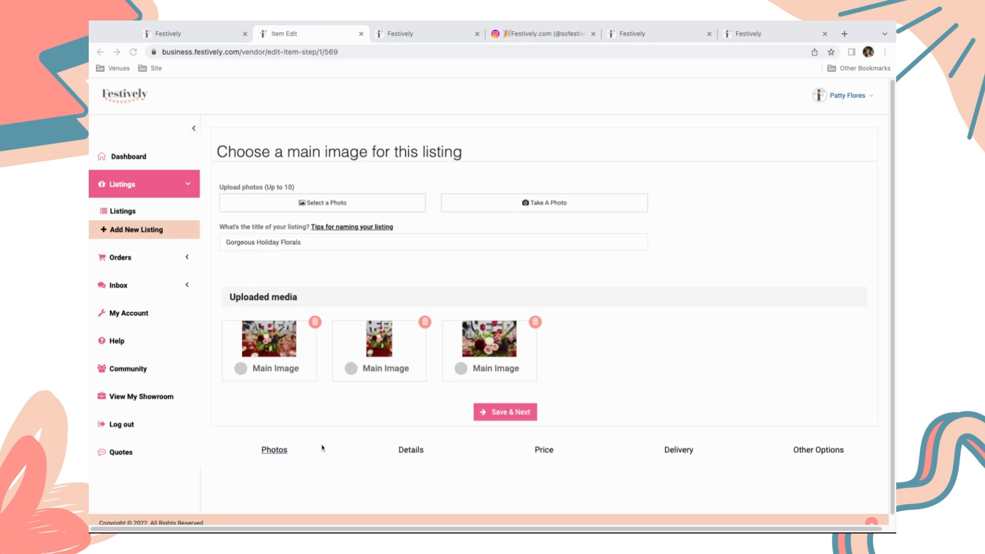
Step: Make the first uploaded photo the listing's main image and save the photos section
click(241, 370)
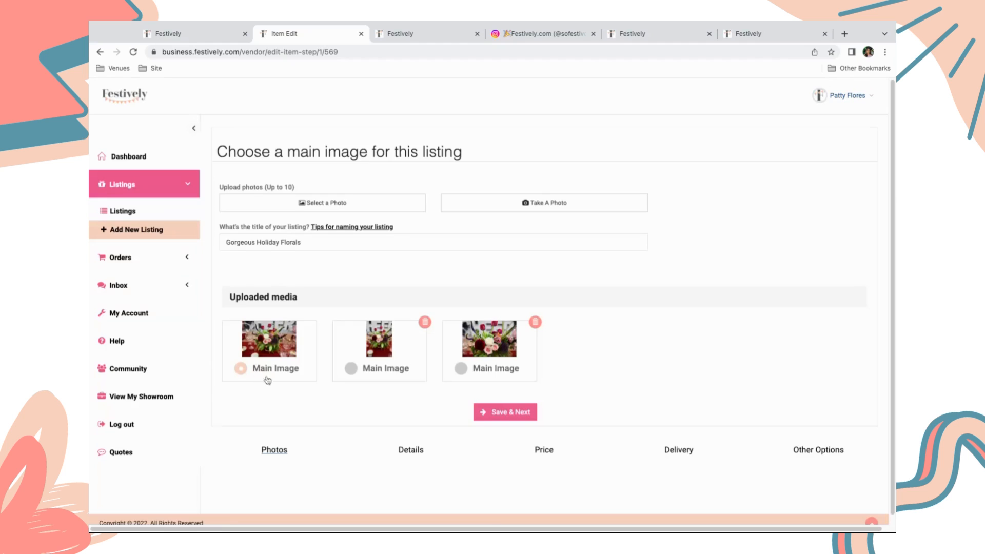
click(520, 417)
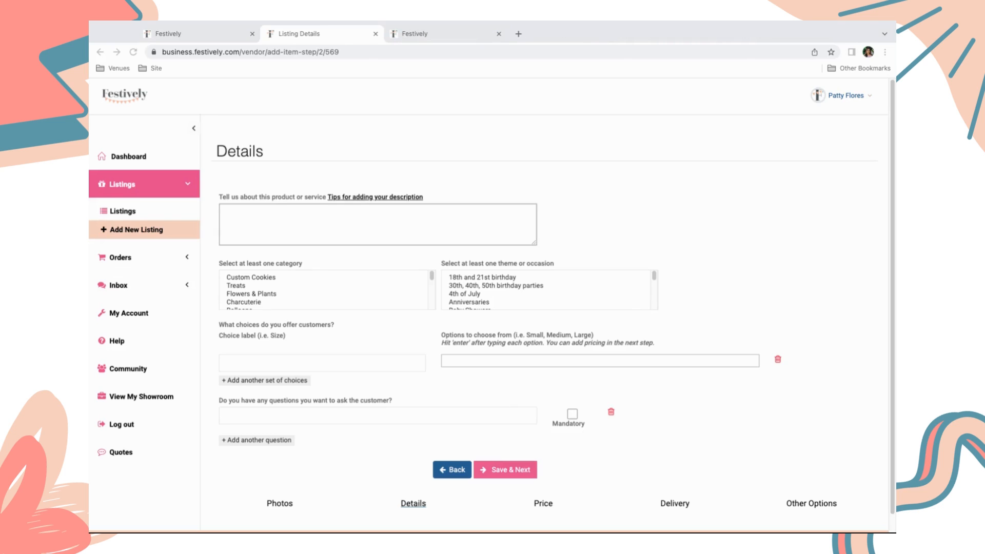
Step: Write a product description presenting holiday flower arrangements as the perfect gift or home decoration, ending with "Order in time for Christmas!"
click(297, 233)
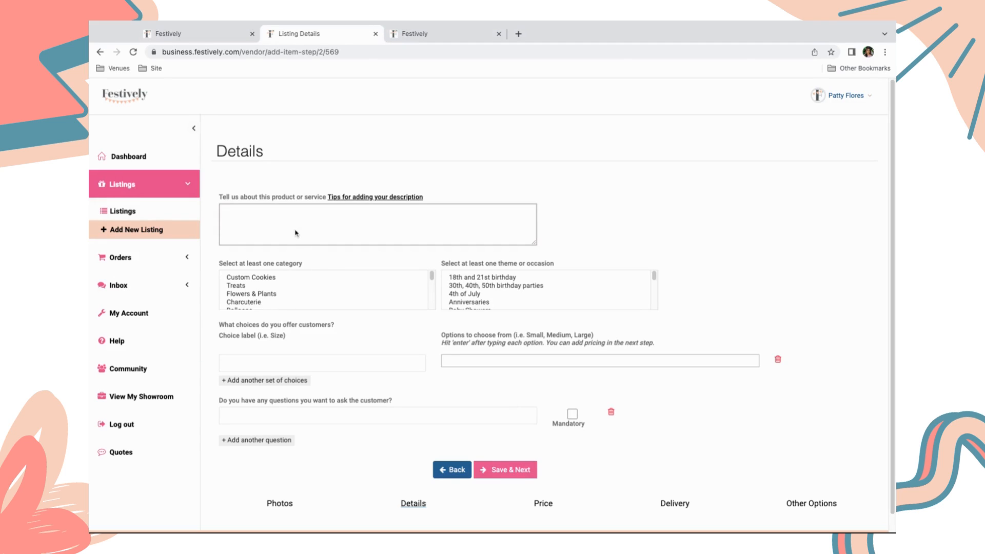
click(292, 223)
text(Holiday flower arrangements are the perfect gift to fill a home with the holiday spirit. Give these as a gift or brighten your own home with florals. Order in time for Christmas!)
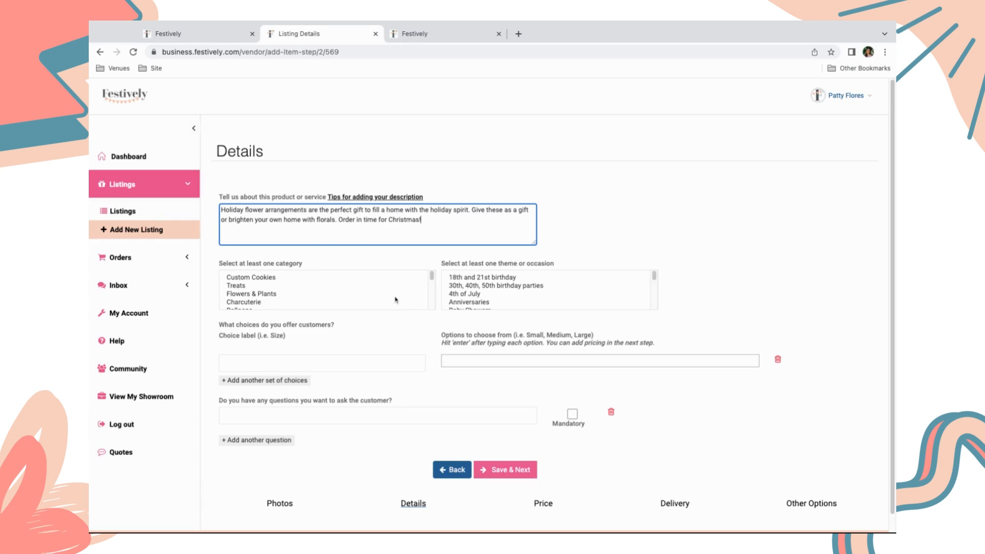
Step: Assign the listing to the Flowers & Plants category
scroll(395, 300, down, 1)
scroll(396, 299, down, 1)
click(305, 285)
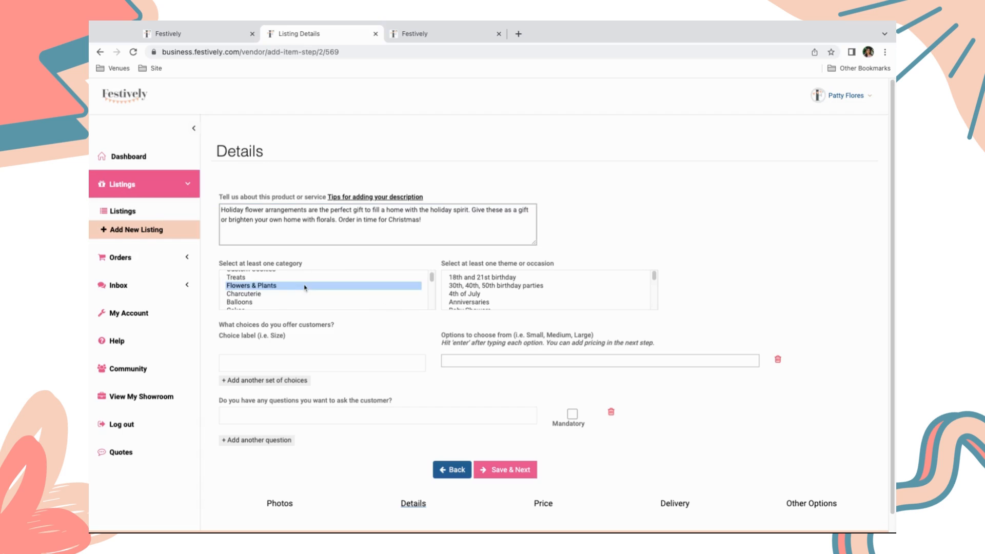
scroll(333, 293, down, 1)
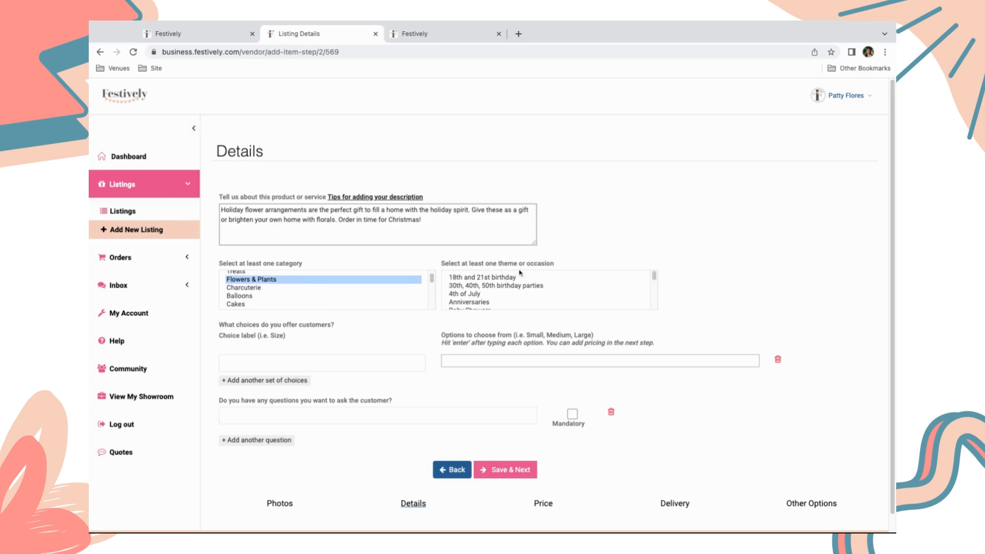
Step: Select Holiday parties as the listing's theme or occasion
scroll(526, 308, down, 1)
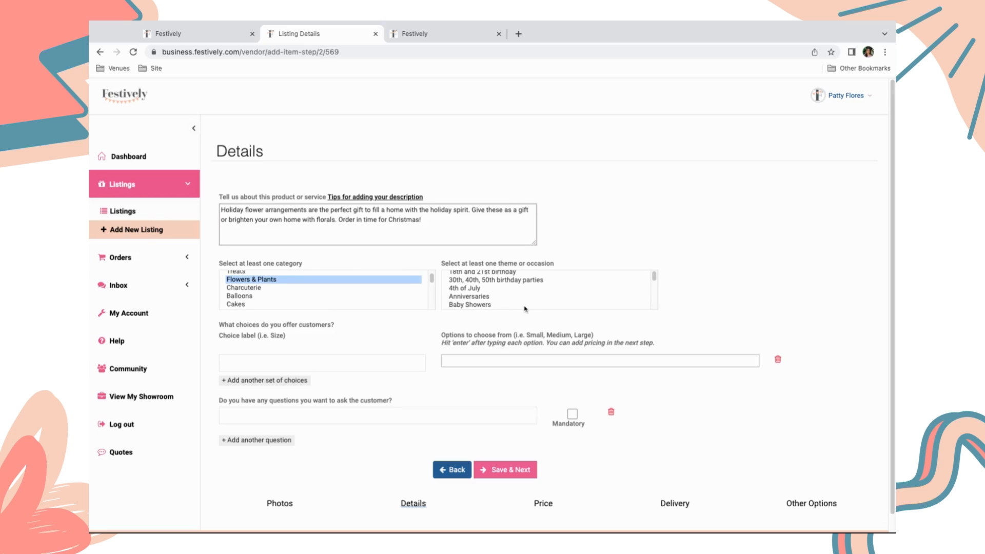
scroll(525, 308, down, 3)
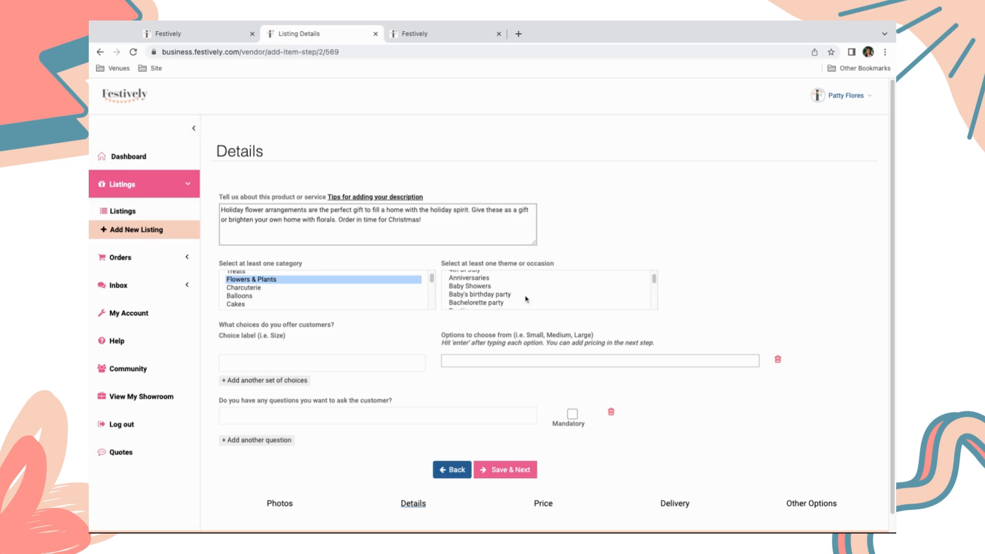
scroll(525, 299, down, 3)
scroll(525, 299, down, 5)
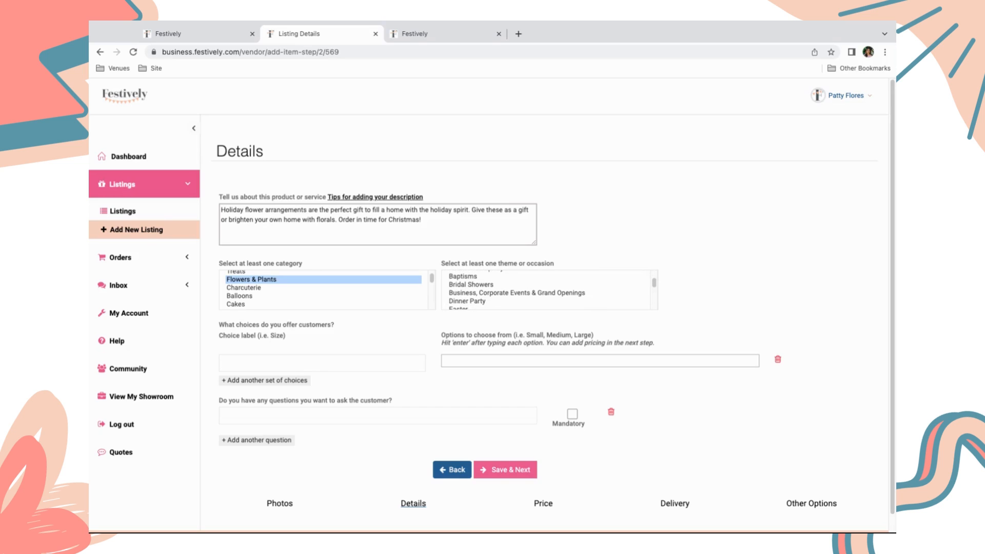
scroll(523, 292, down, 4)
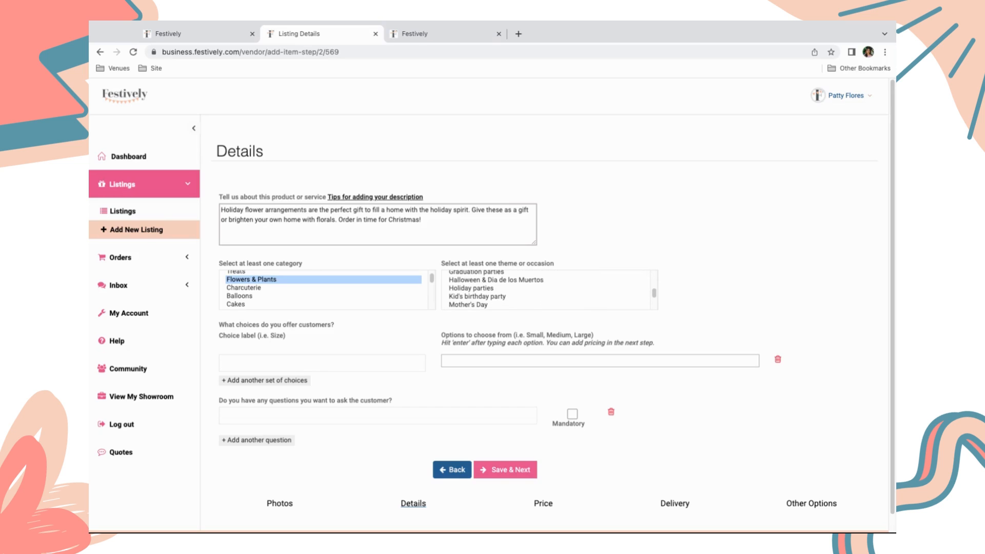
click(533, 288)
scroll(535, 306, down, 1)
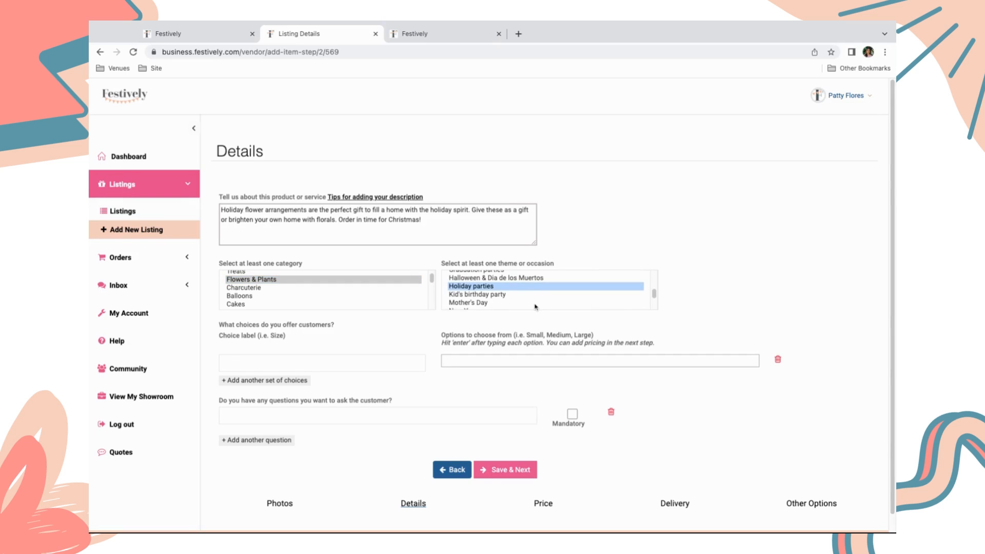
Step: Select Thanksgiving, Winter parties and Holiday parties together as the listing's themes or occasions
scroll(535, 306, down, 1)
scroll(513, 290, down, 3)
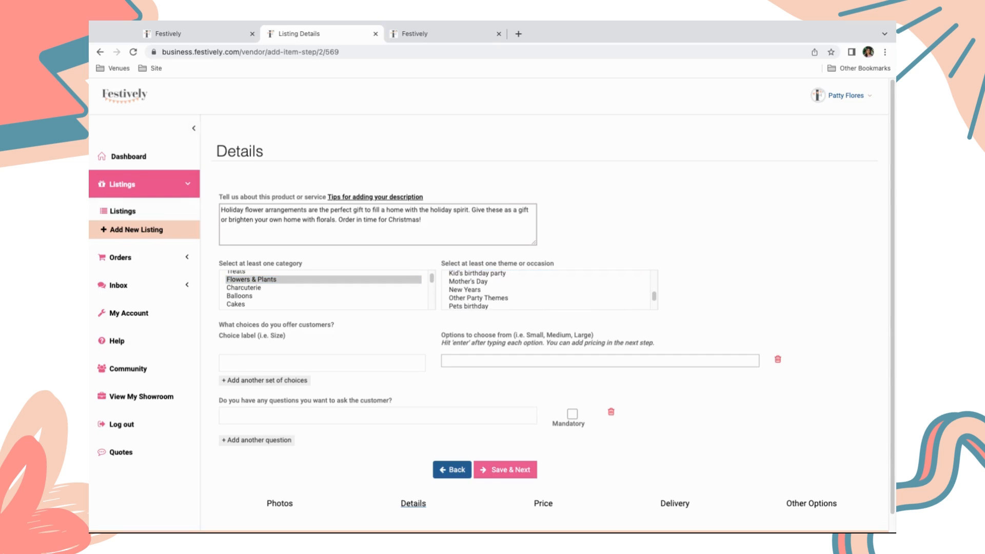
scroll(513, 290, down, 3)
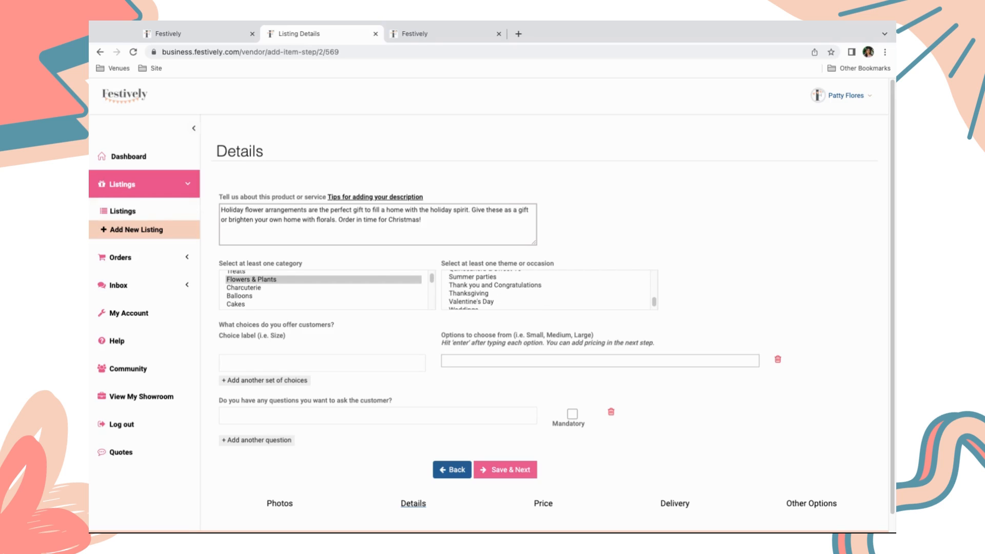
click(534, 294)
scroll(532, 295, down, 3)
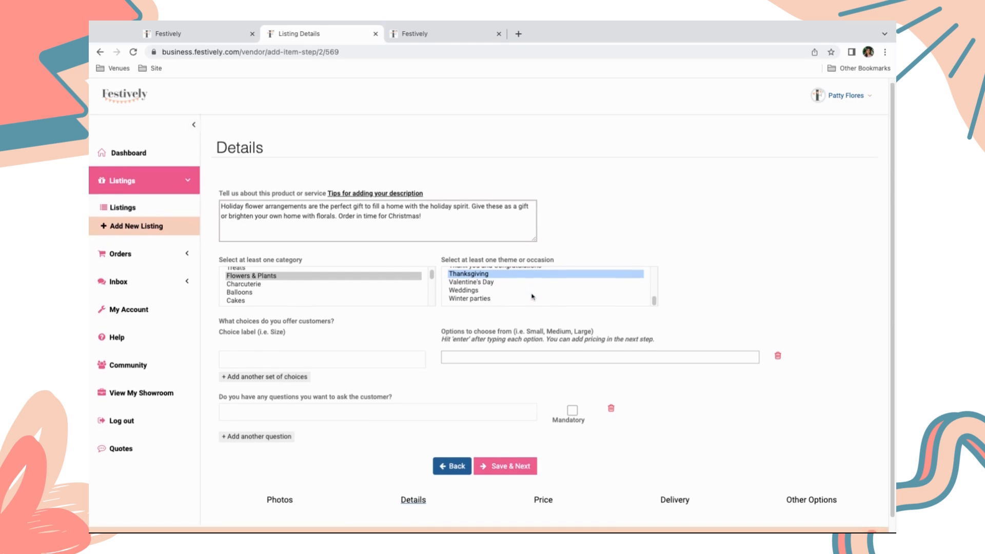
scroll(532, 296, down, 1)
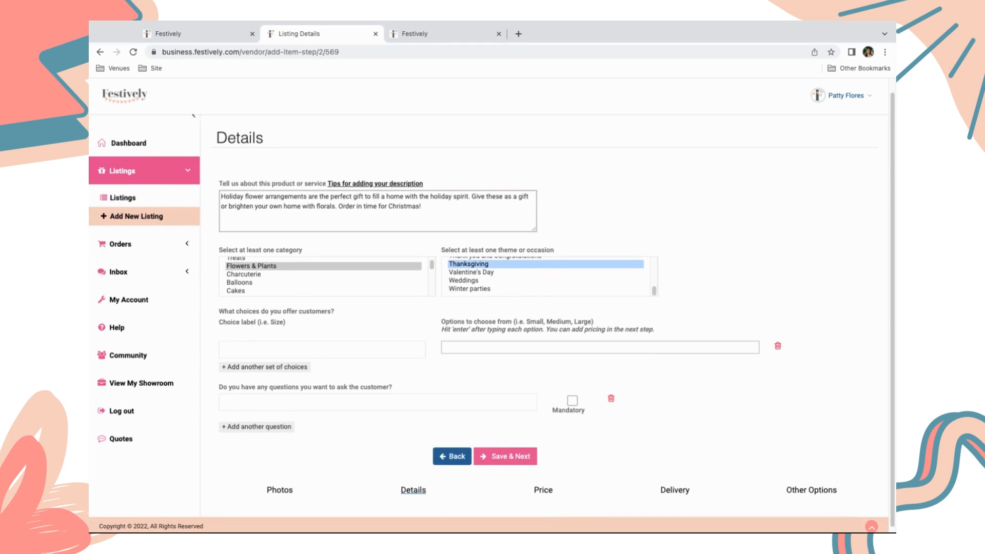
super+click(531, 289)
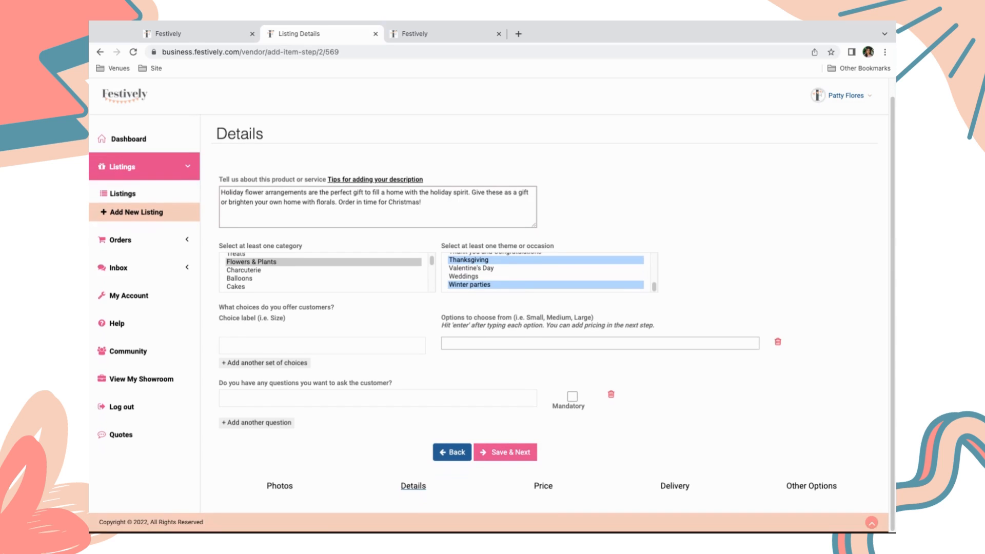
scroll(518, 278, up, 5)
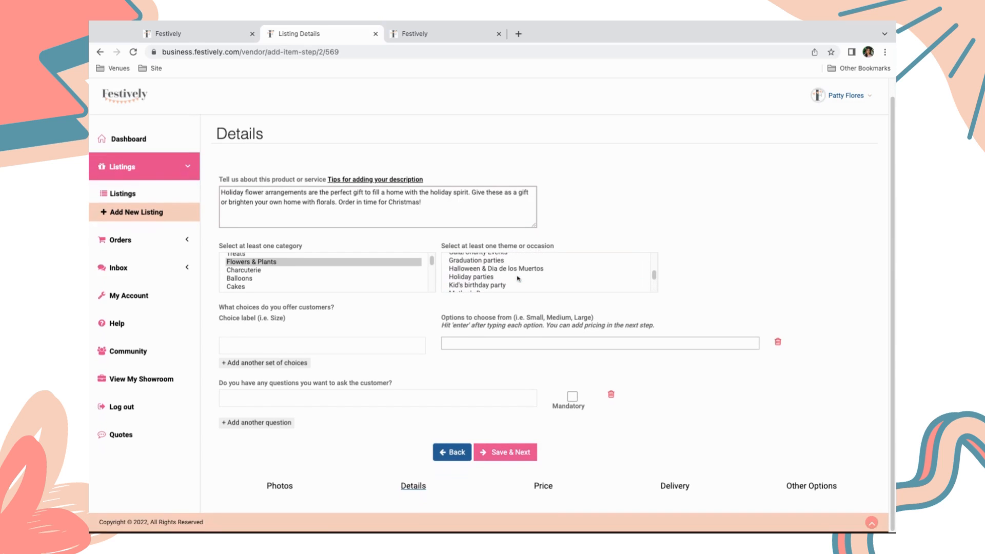
super+click(518, 277)
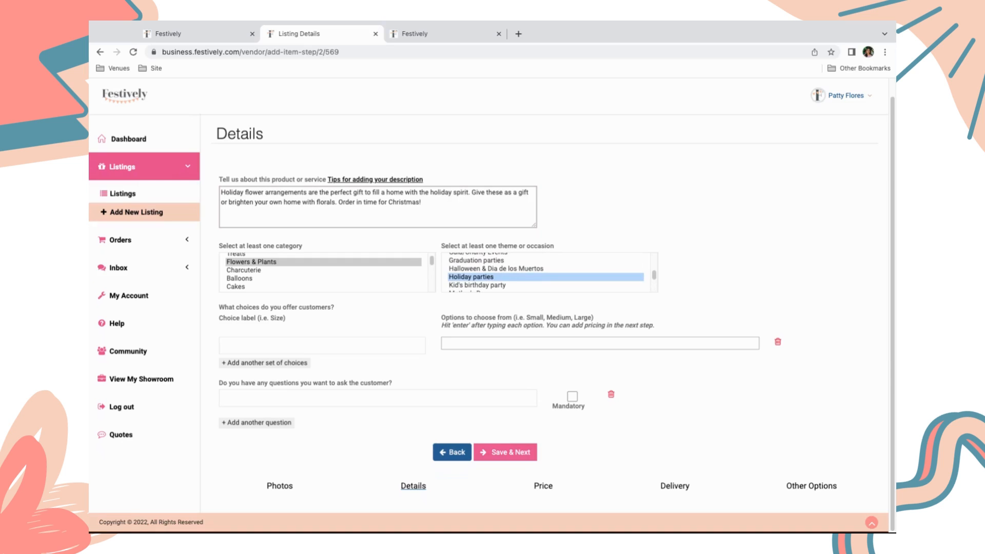
scroll(527, 279, down, 5)
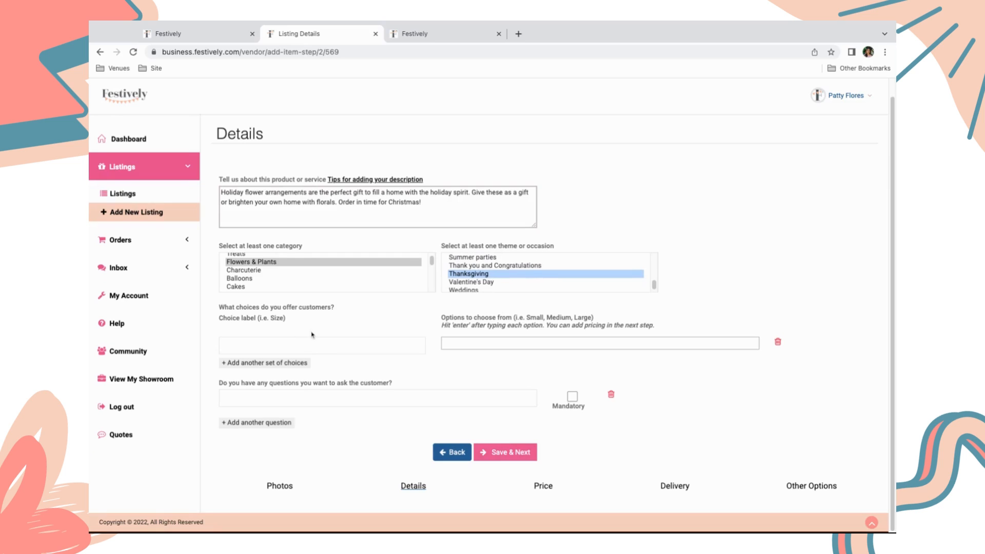
Step: Define a customer choice labelled Size with the options Mini, Deluxe and Extravagant
click(303, 348)
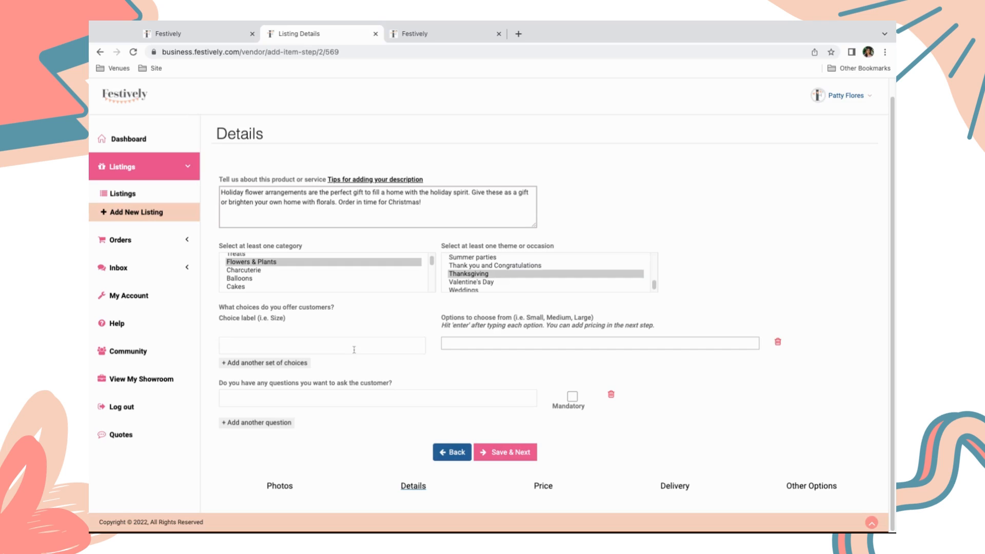
text(Size)
text(Mini)
key(Return)
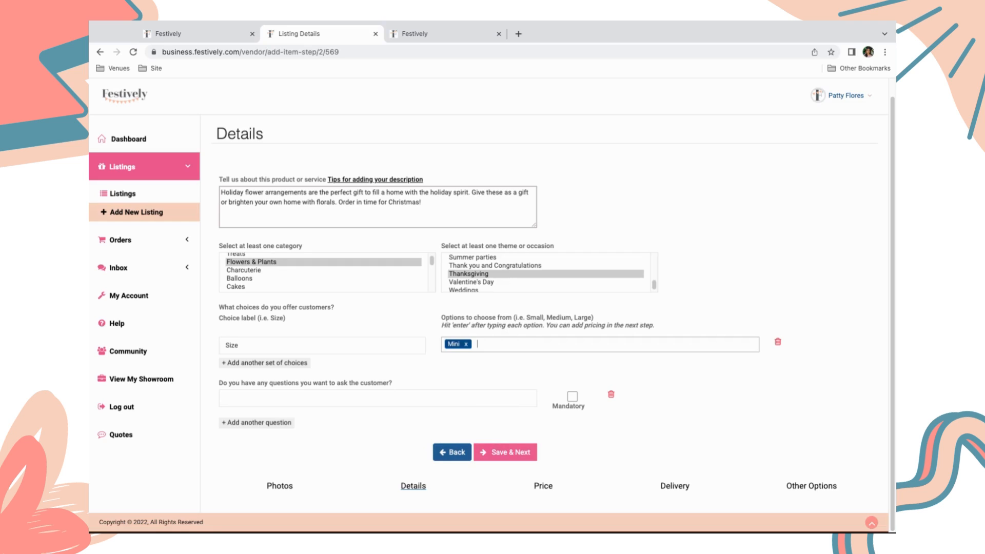
text(Deluxe)
key(Return)
text(Extravagant)
key(Return)
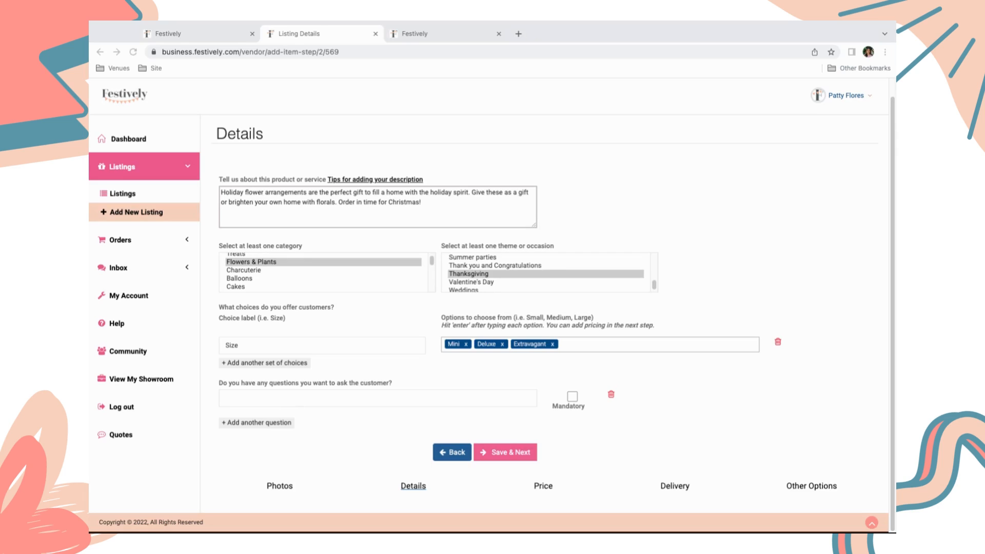
Step: Add a second, empty set of customer choices and delete it again
click(270, 364)
click(259, 363)
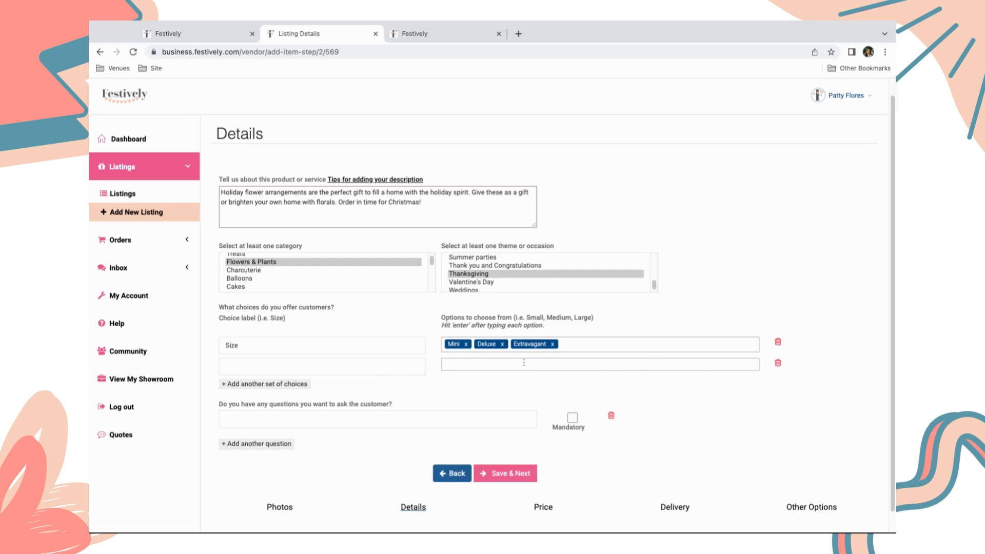
click(778, 363)
click(588, 365)
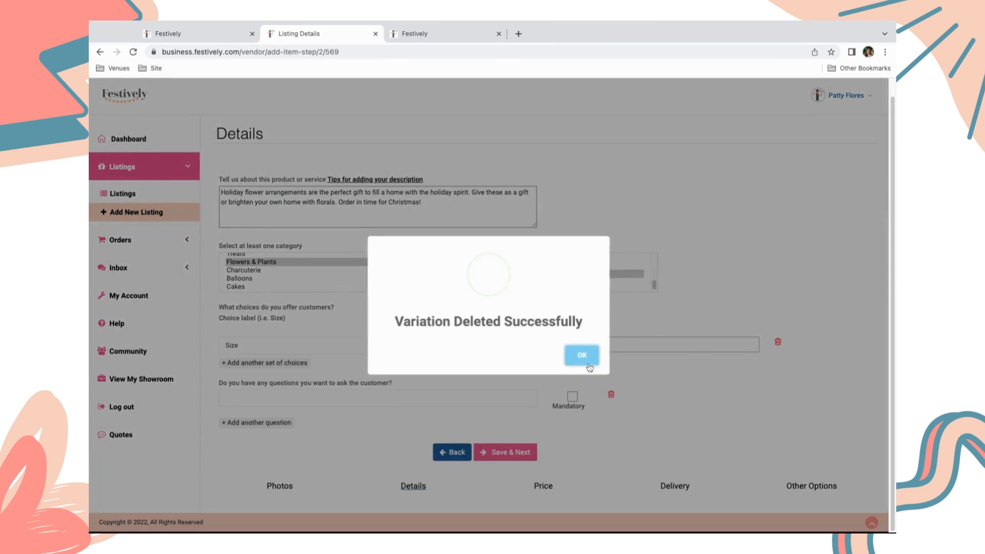
click(588, 365)
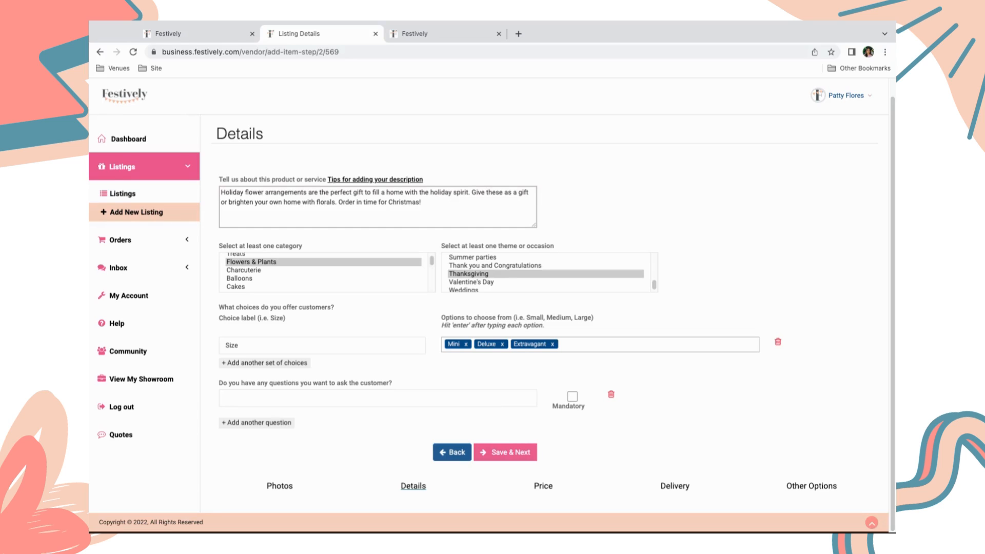
Step: Add the customer questions "What colors do you prefer?" and "Do you have any allergies?", and save the listing details
text(What colors do you prefer?)
click(259, 422)
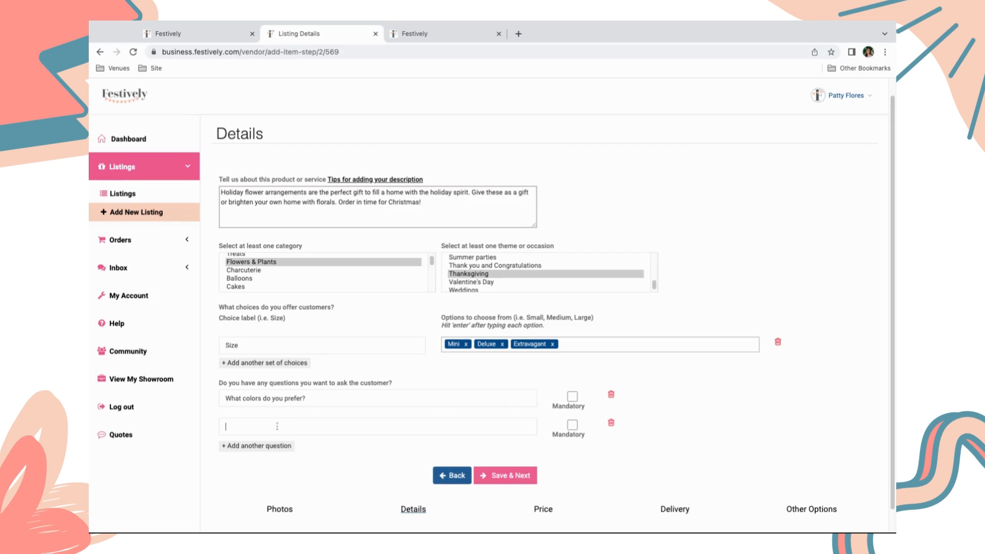
text(Do you have any allergies?)
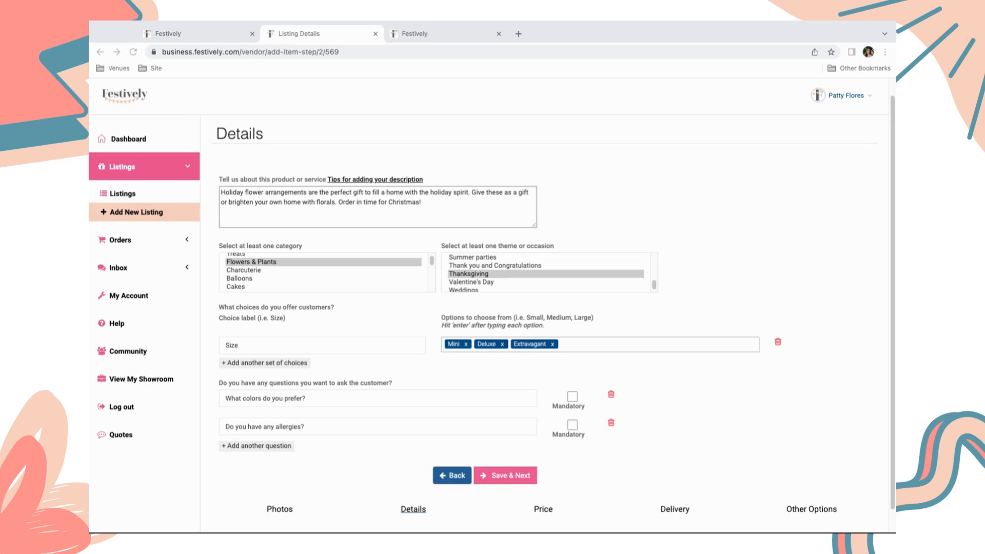
click(515, 490)
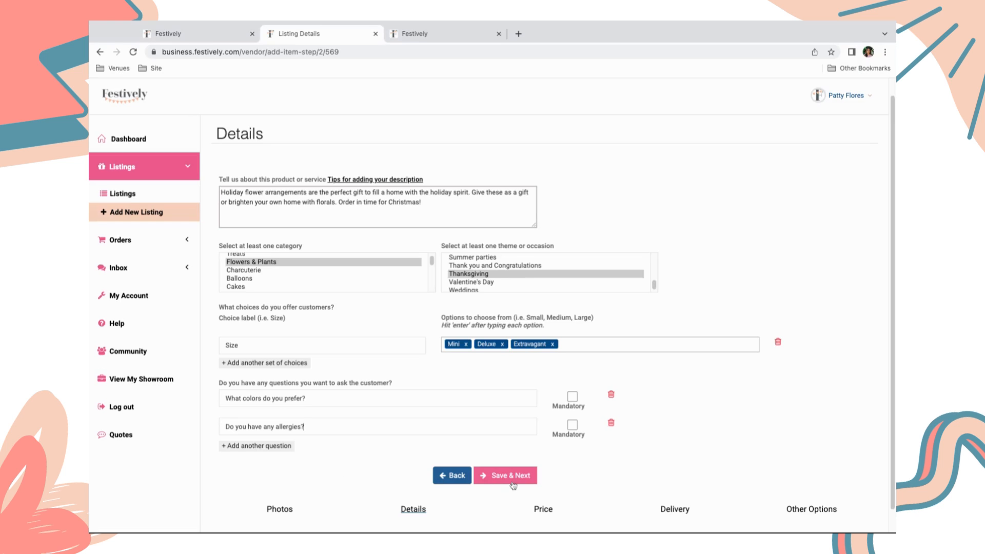
click(512, 478)
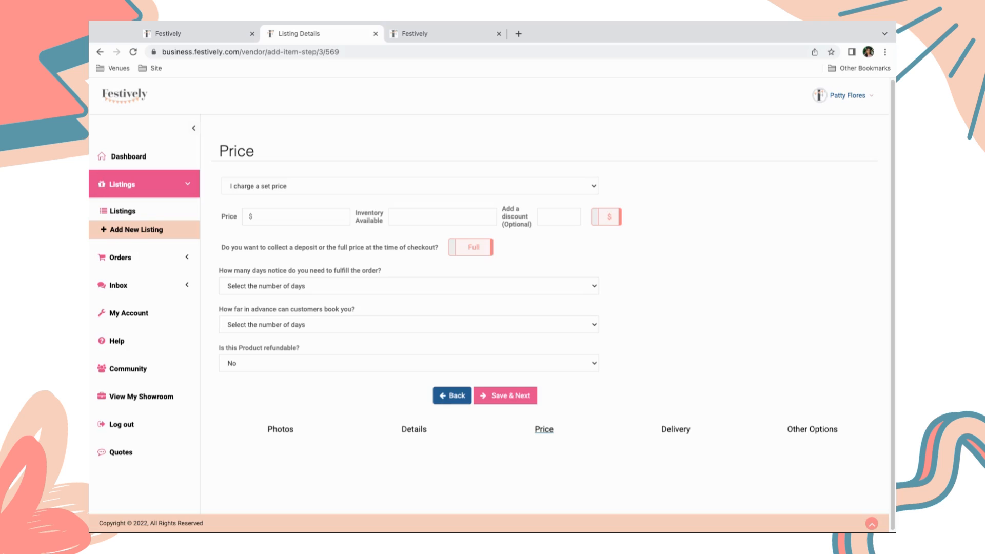
Step: Try the pricing models for multiple price options, hourly rates, daily or weekly rates, and a custom-quote price range
click(399, 196)
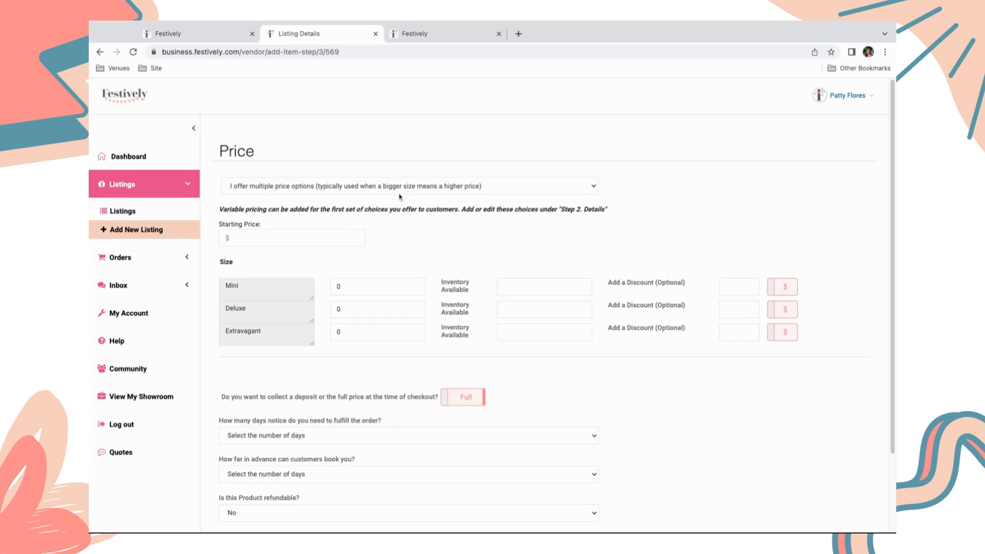
click(399, 196)
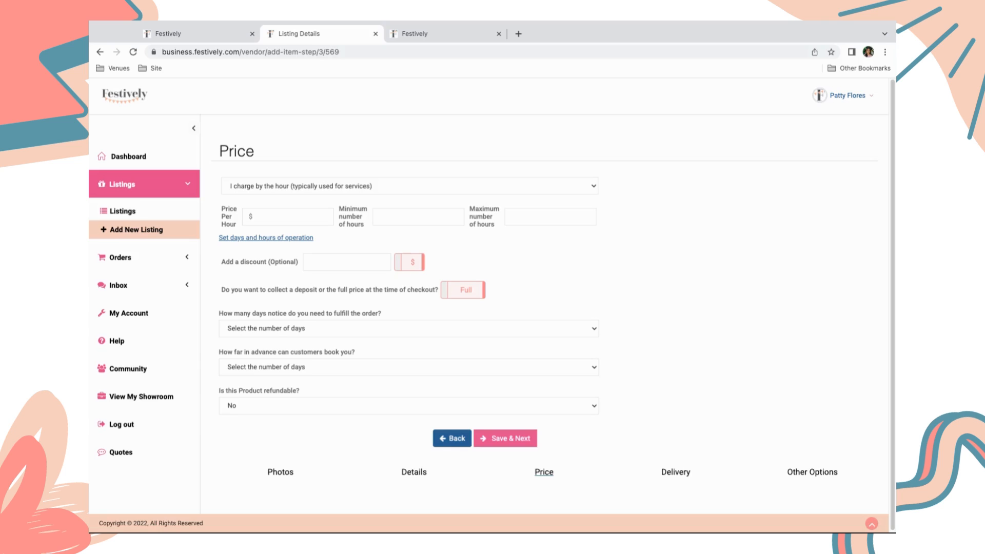
click(397, 201)
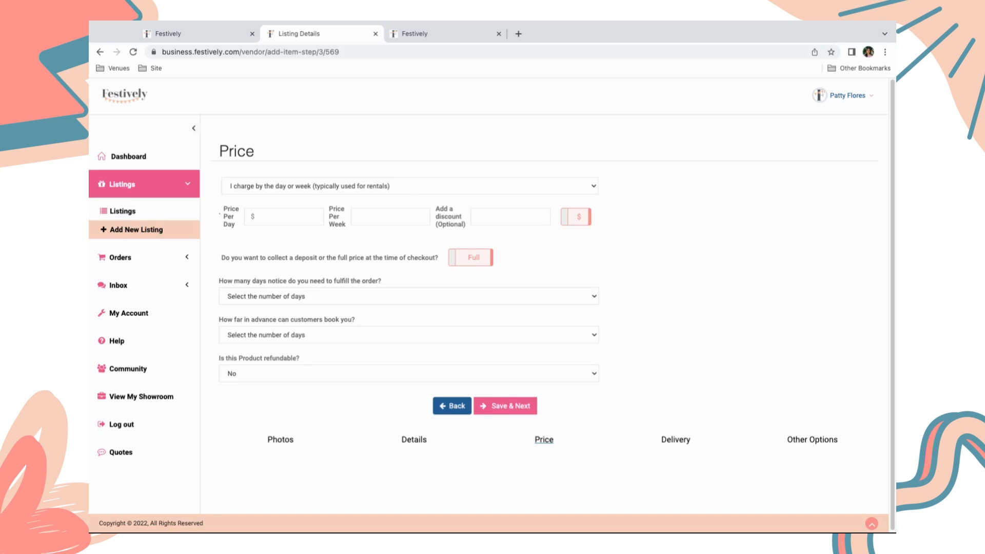
click(402, 199)
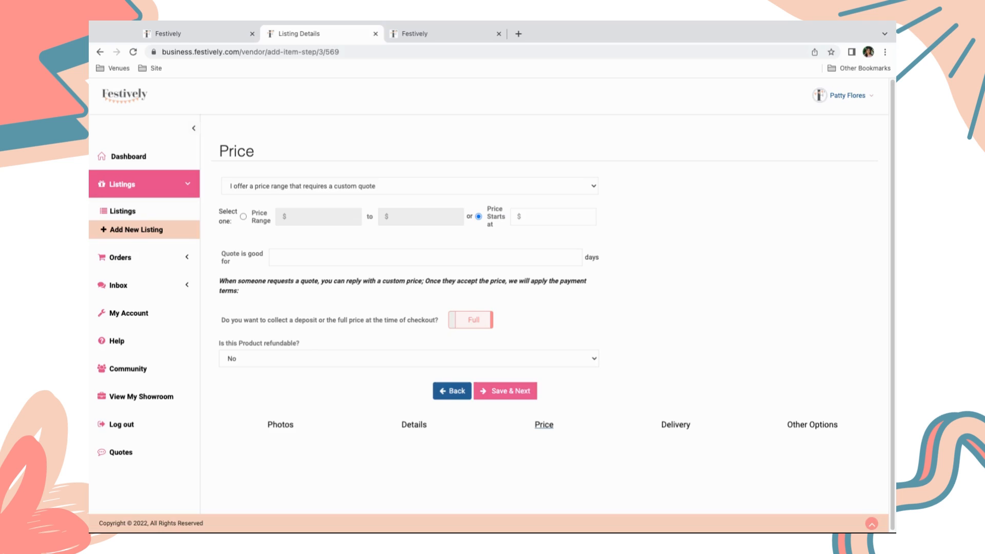
Step: Choose multiple price options with a starting price of 65, and give the Mini size a price of 65 and an inventory of 100
click(395, 155)
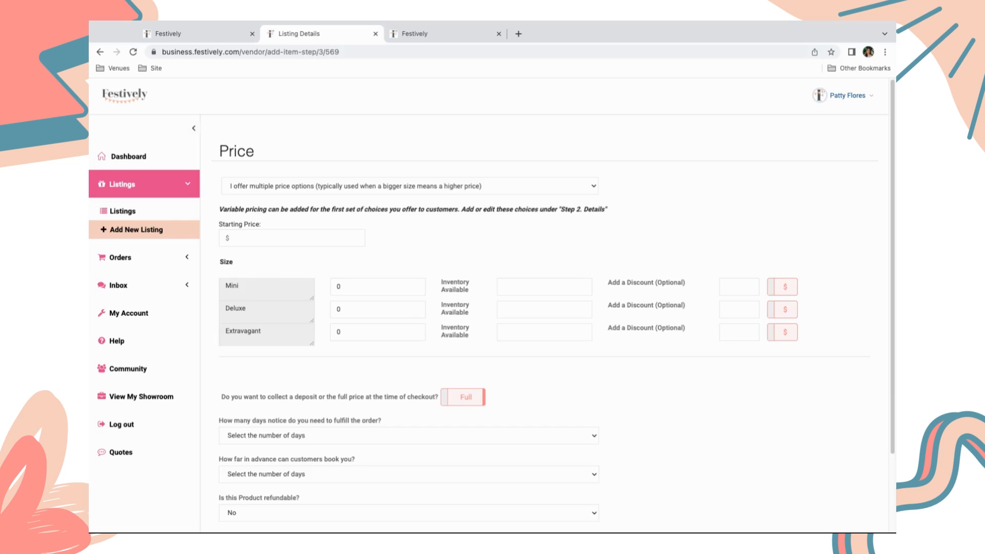
text(6565)
click(541, 286)
text(00)
Step: Set the Deluxe price to 95 and the Extravagant price to 125, each with 100 available in inventory
click(400, 309)
text(95)
click(510, 314)
text(100)
click(370, 330)
key(BackSpace)
text(125)
click(525, 337)
text(100)
Step: Try collecting a deposit at checkout and changing its amount type, and return the setting to full price
scroll(682, 458, down, 2)
scroll(681, 458, down, 1)
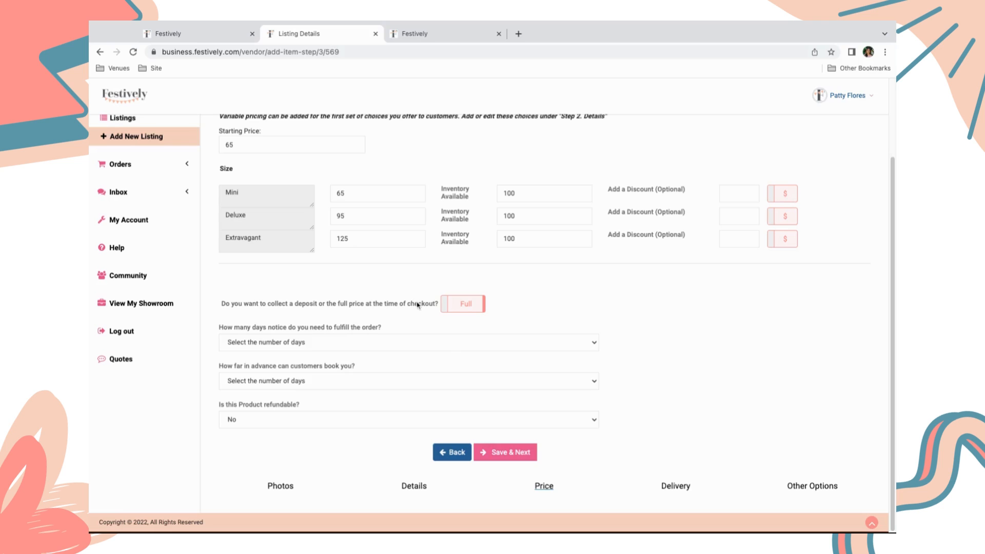
click(455, 307)
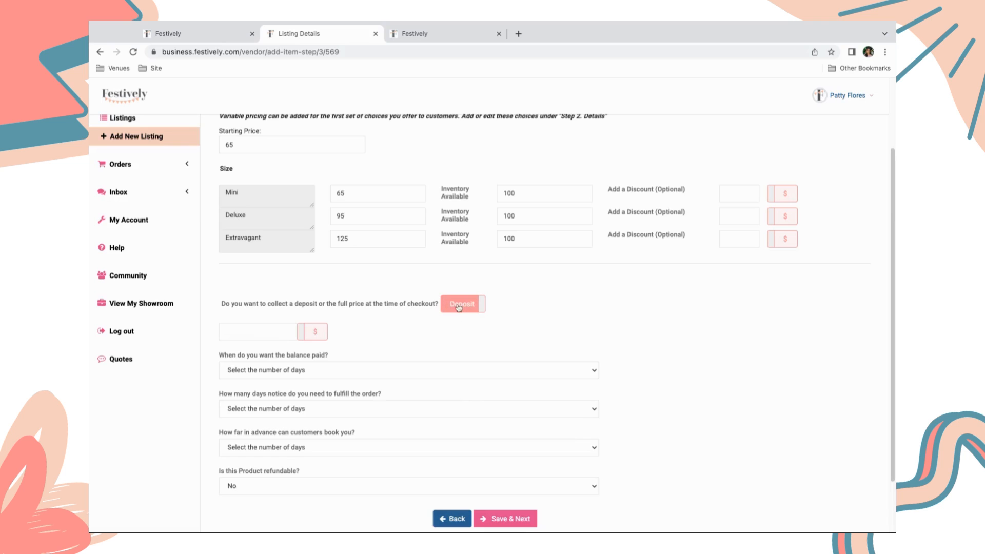
click(272, 334)
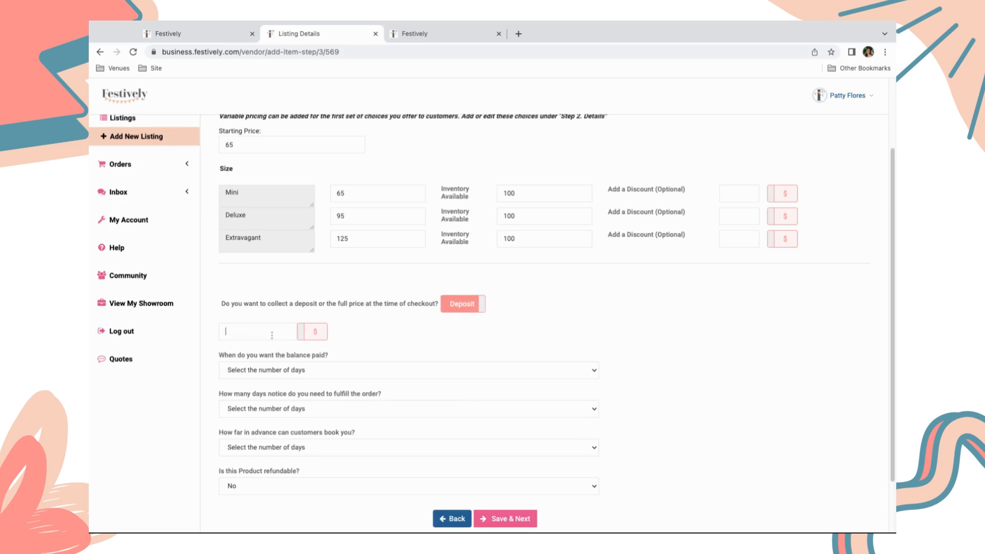
click(311, 334)
click(476, 306)
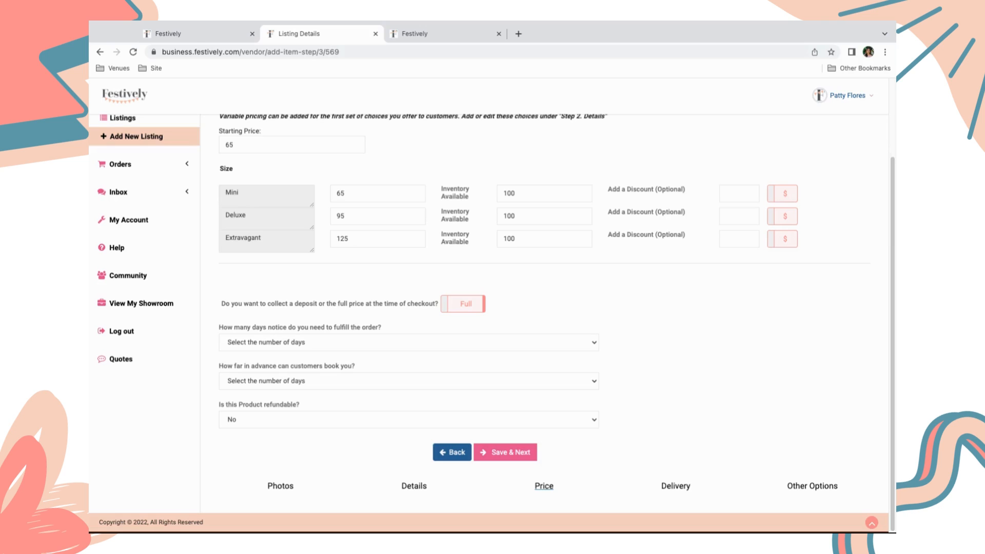
Step: Require 5 days' notice, allow bookings up to 60 days ahead, keep the product non-refundable, and save the pricing
click(594, 366)
click(468, 384)
click(582, 425)
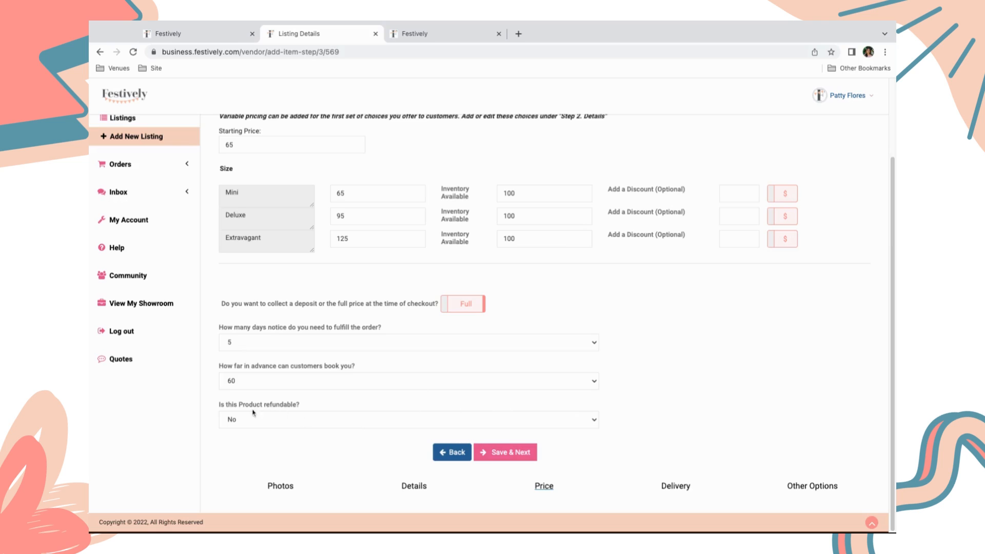
click(510, 453)
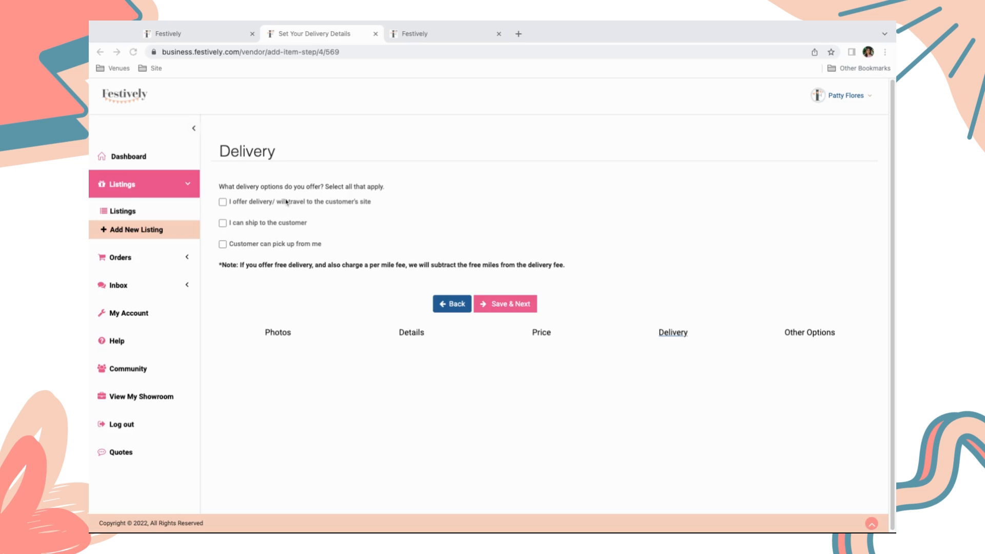
Step: Offer delivery to the customer's site, with free delivery within 5 miles
click(224, 204)
click(224, 203)
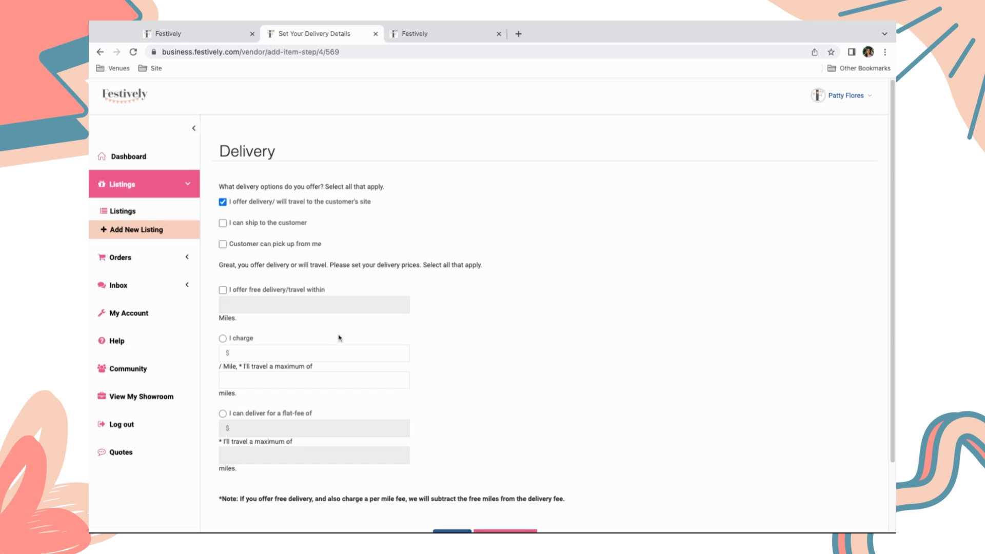
scroll(306, 352, down, 1)
scroll(306, 352, down, 3)
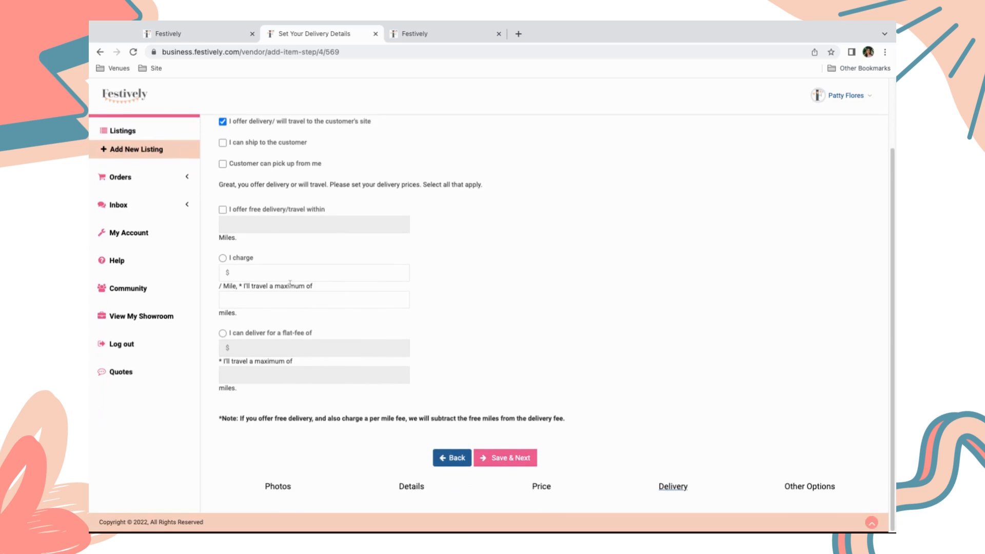
click(223, 210)
click(233, 231)
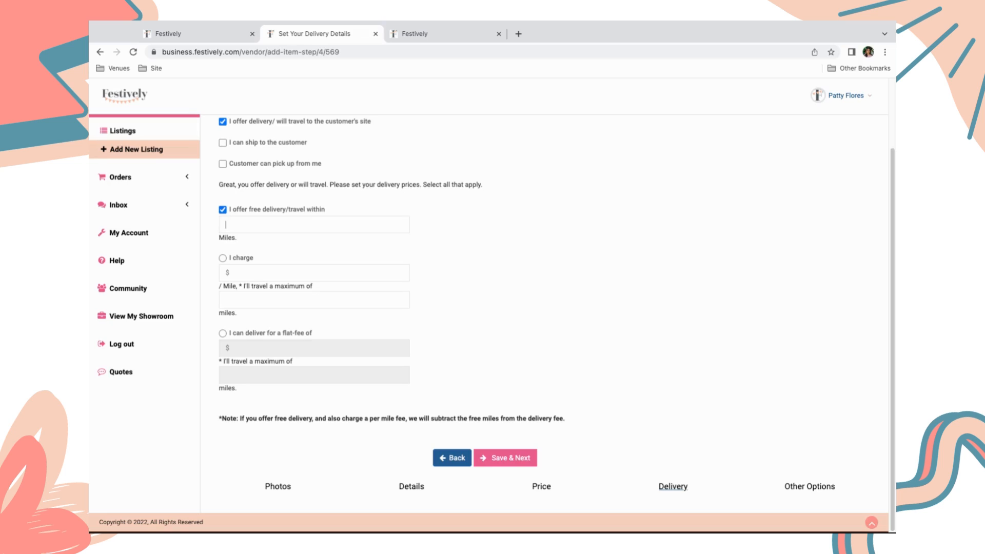
text(5)
Step: Enter a delivery charge of $1 per mile up to 30 miles, and try switching to the flat-fee option
click(222, 258)
text(1)
click(253, 296)
text(30)
click(223, 334)
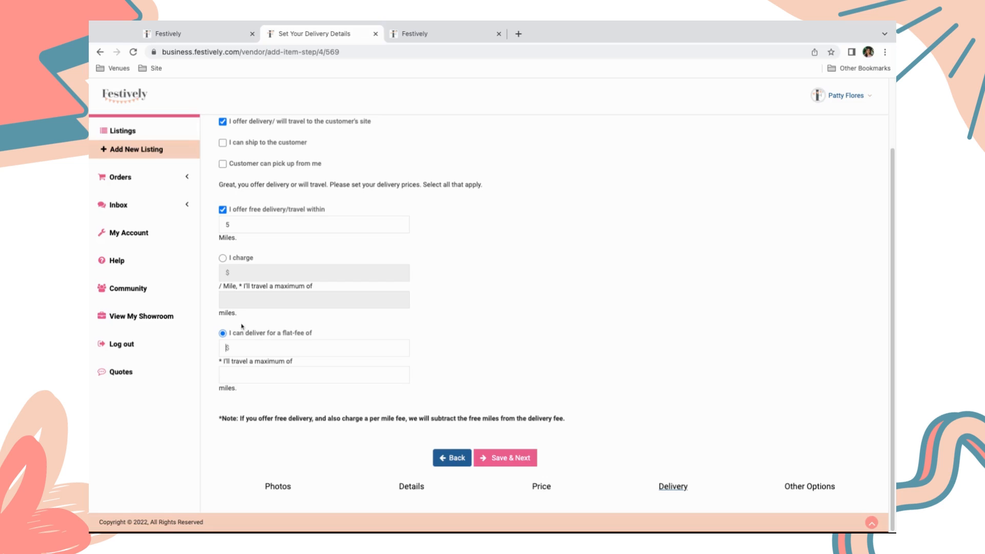
Step: Charge $1 per mile for delivery up to 30 miles, also allow customer pickup, and save the delivery settings
click(223, 259)
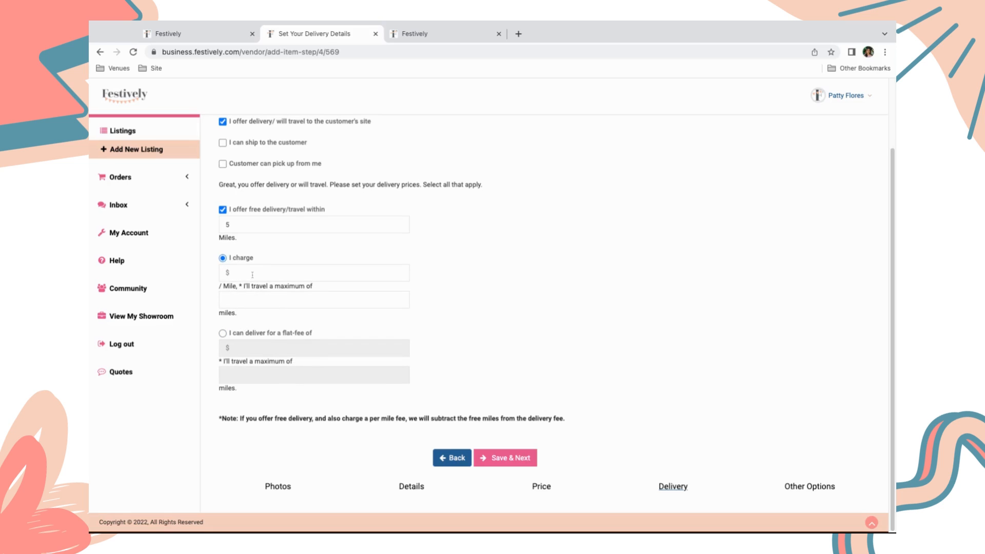
text(1)
text(30)
click(224, 166)
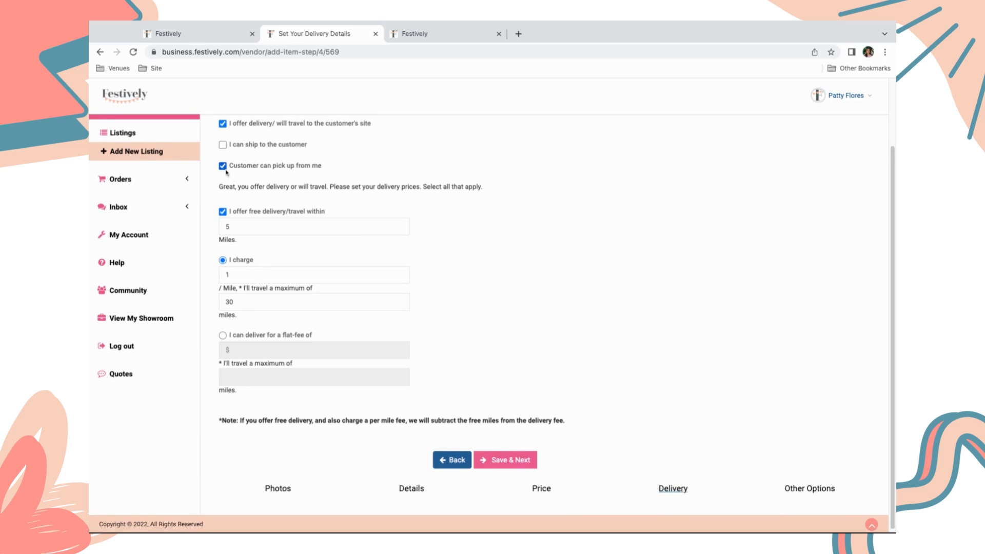
scroll(466, 310, up, 2)
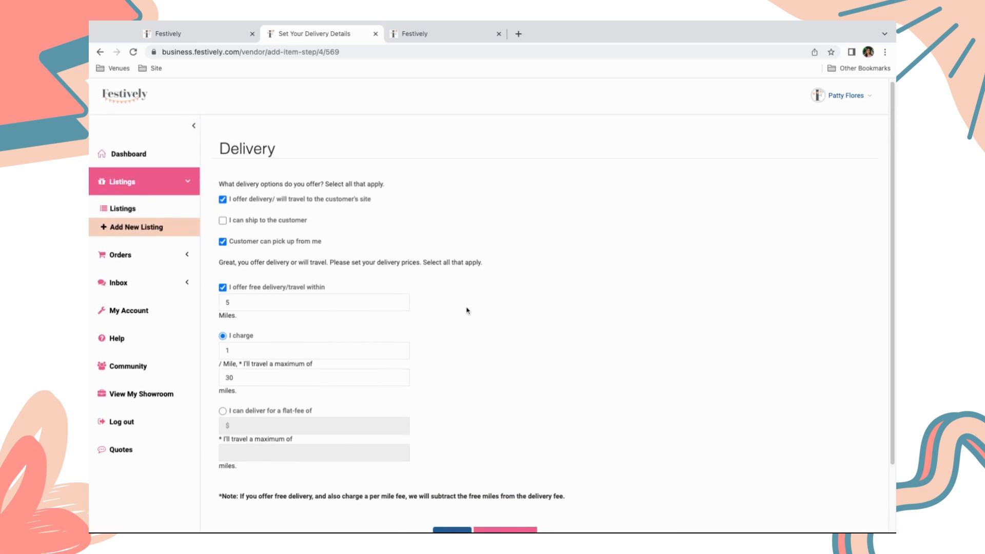
scroll(466, 310, down, 2)
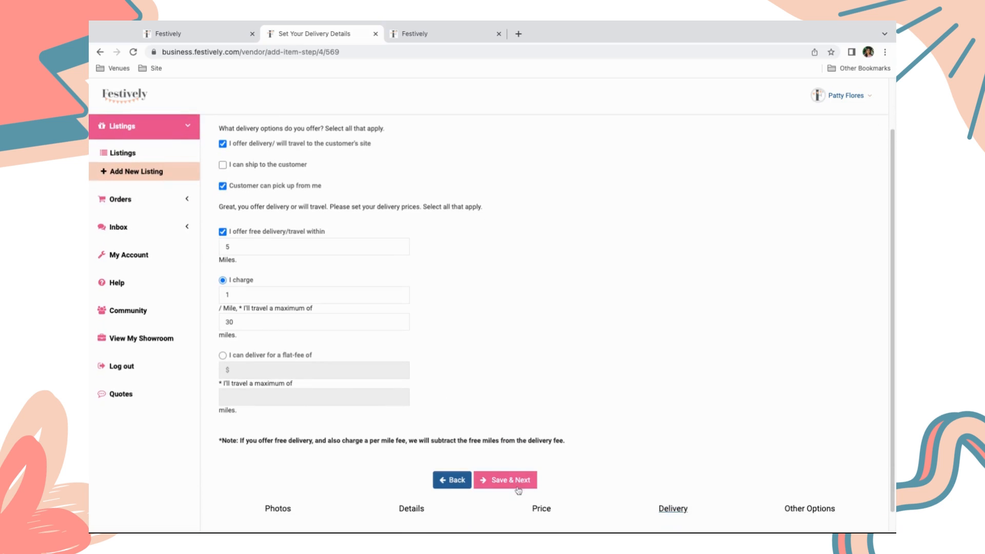
click(514, 482)
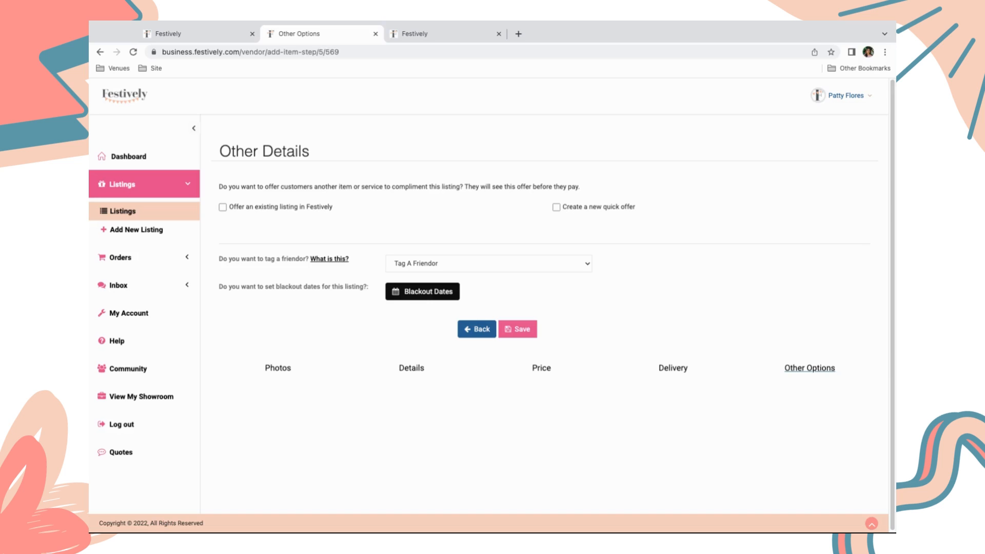
Step: Choose to create a new quick offer instead of offering an existing listing, and name it "Mini wine vase floral"
click(223, 207)
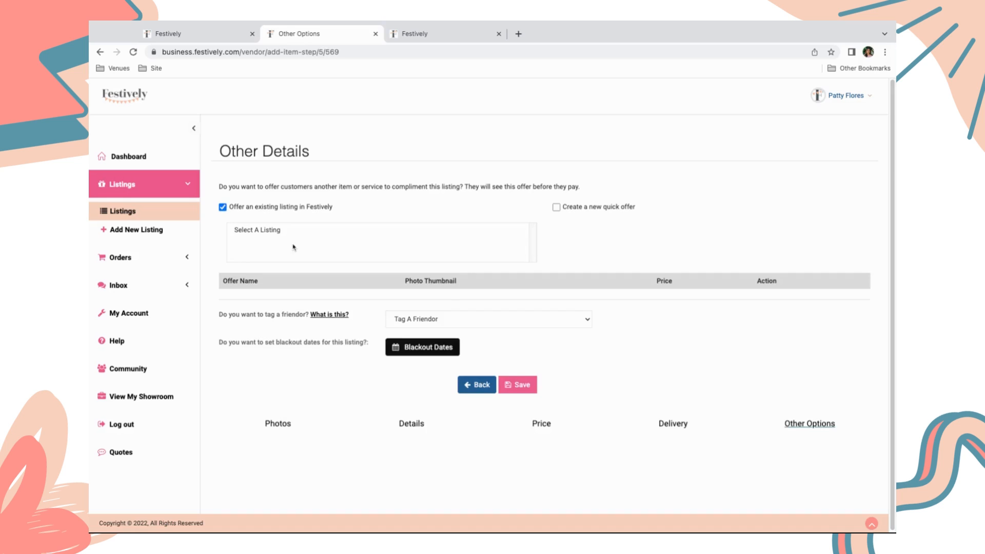
click(223, 208)
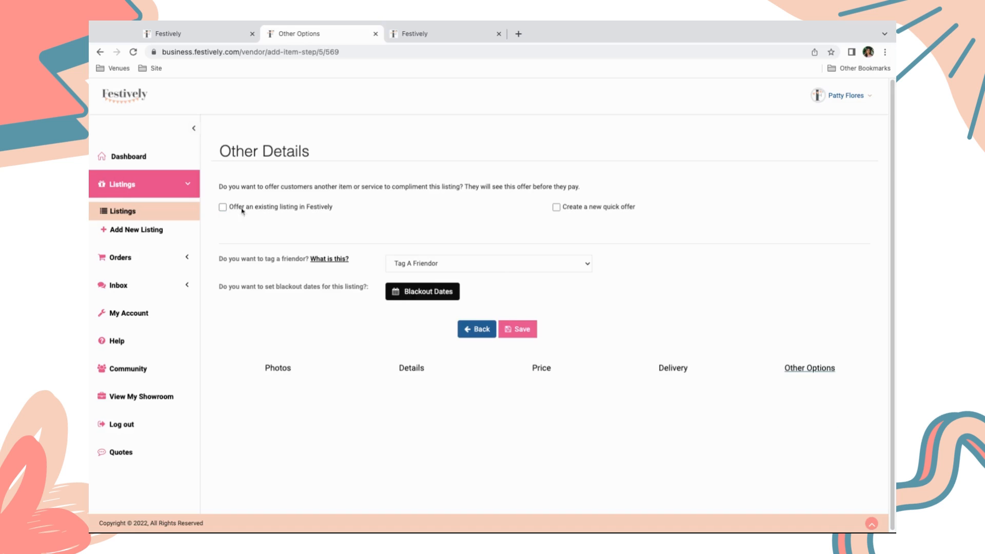
click(557, 208)
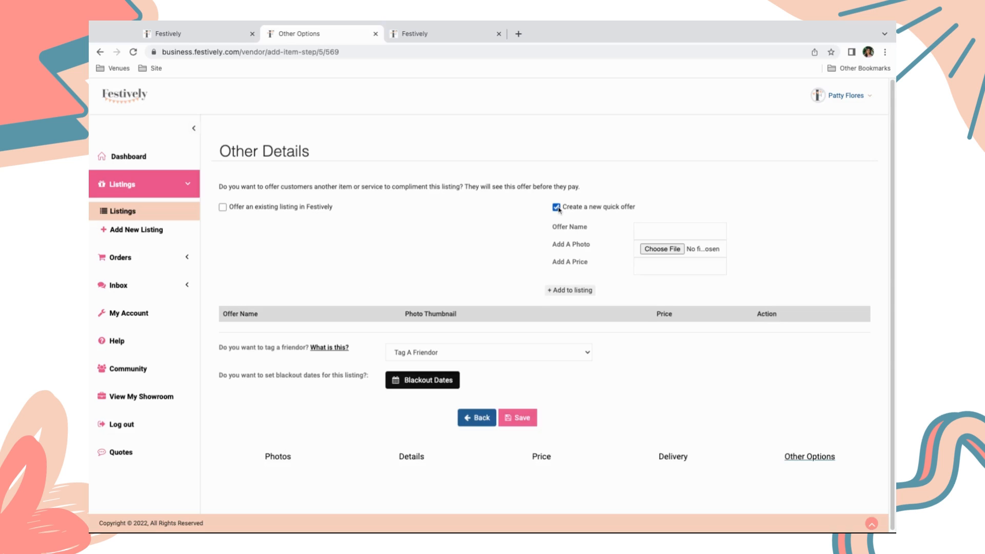
click(646, 227)
text(Mini)
text( fliw)
key(BackSpace)
key(BackSpace)
text(wine vase floral)
Step: Attach the wine vase flowers photo to the quick offer, set its price to 20, and add it to the listing
click(652, 250)
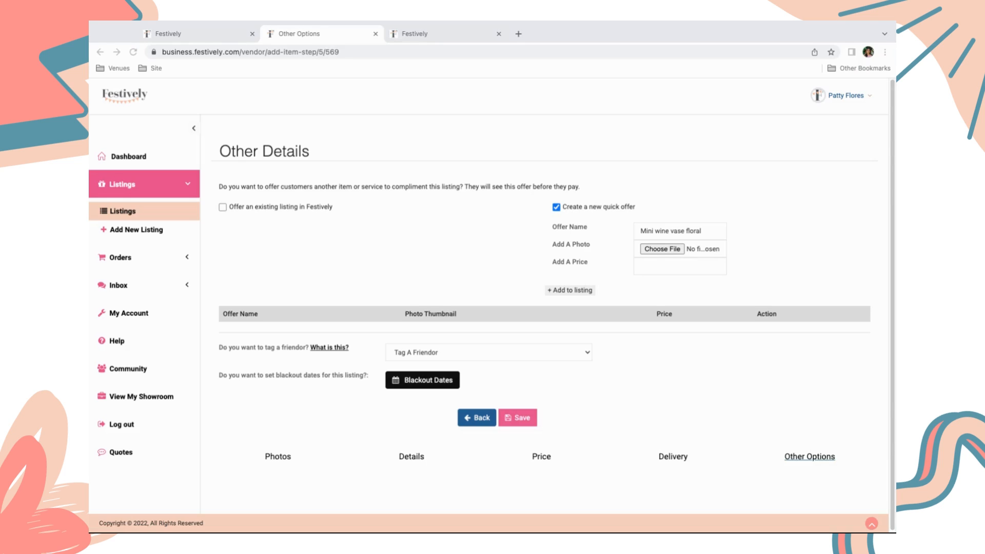
key(Return)
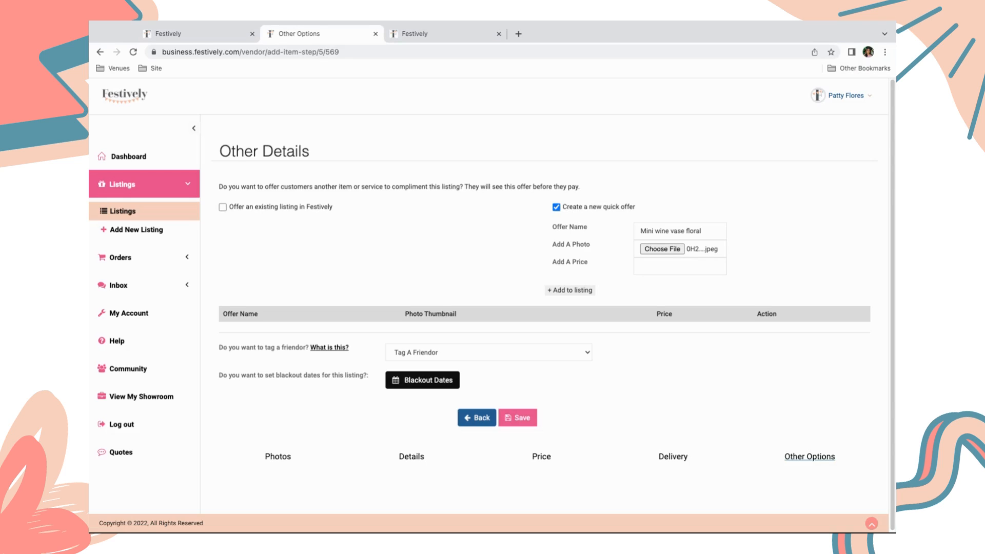
click(661, 269)
text(20)
click(588, 297)
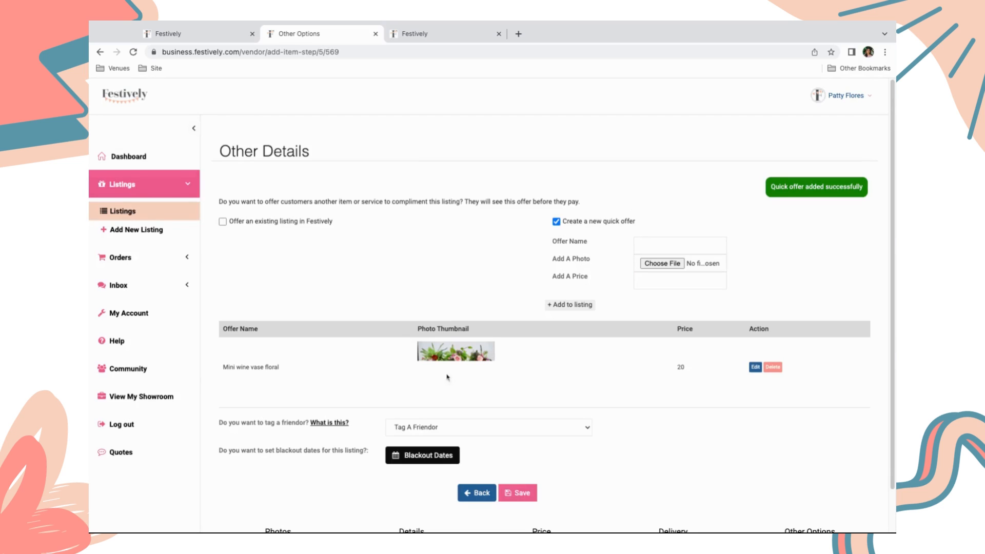
Step: Examine the listing's blackout dates calendar for August and September 2022, and close it without adding dates
scroll(541, 369, down, 1)
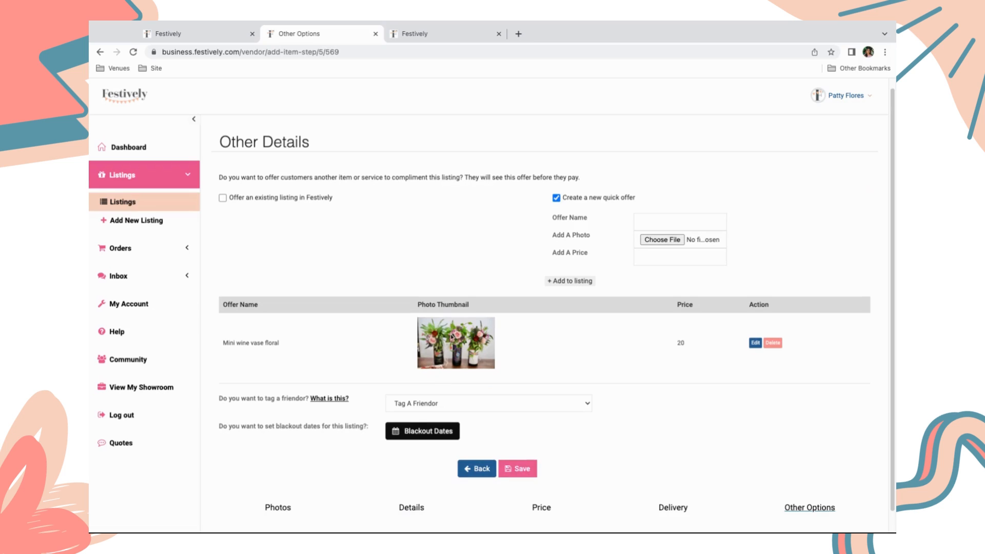
scroll(433, 425, down, 1)
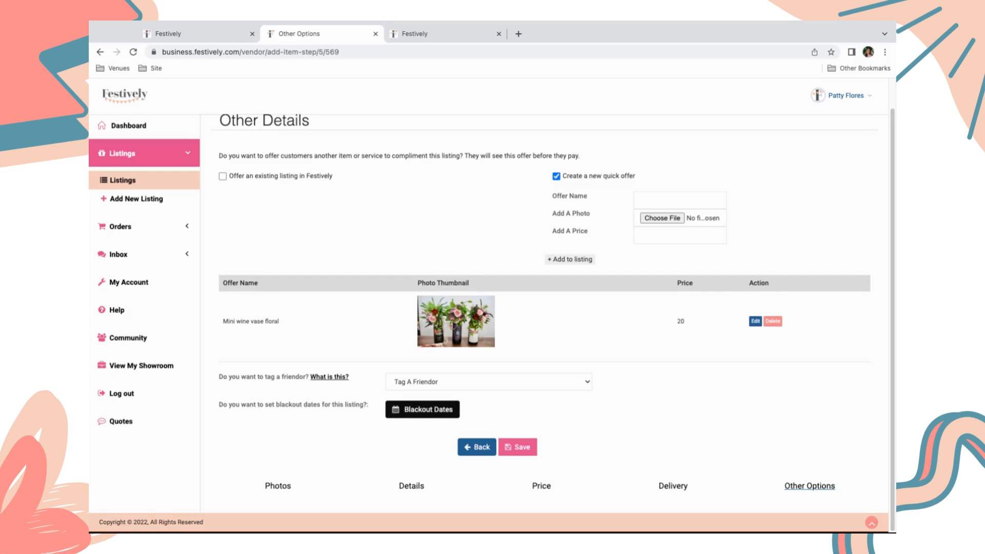
click(394, 410)
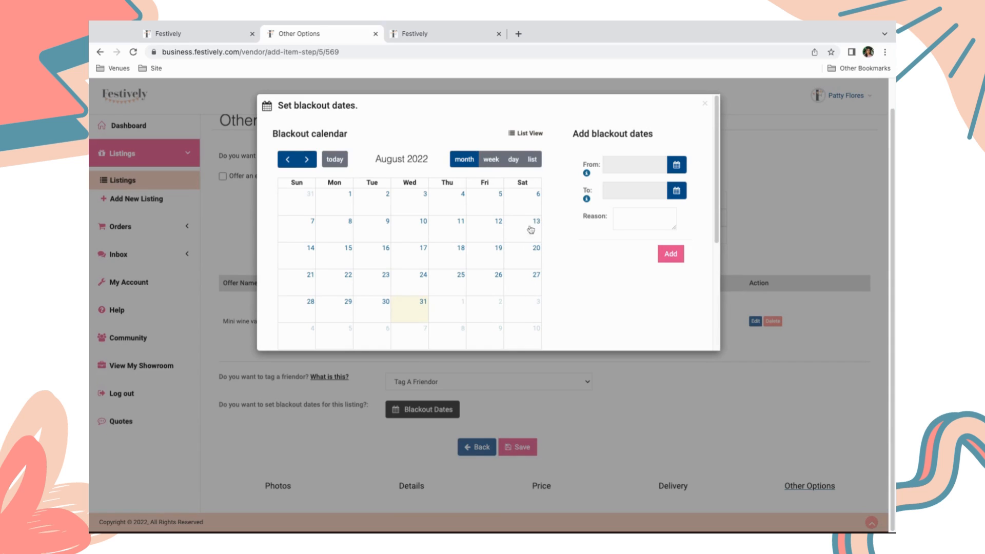
scroll(507, 268, down, 3)
scroll(505, 277, up, 3)
click(306, 160)
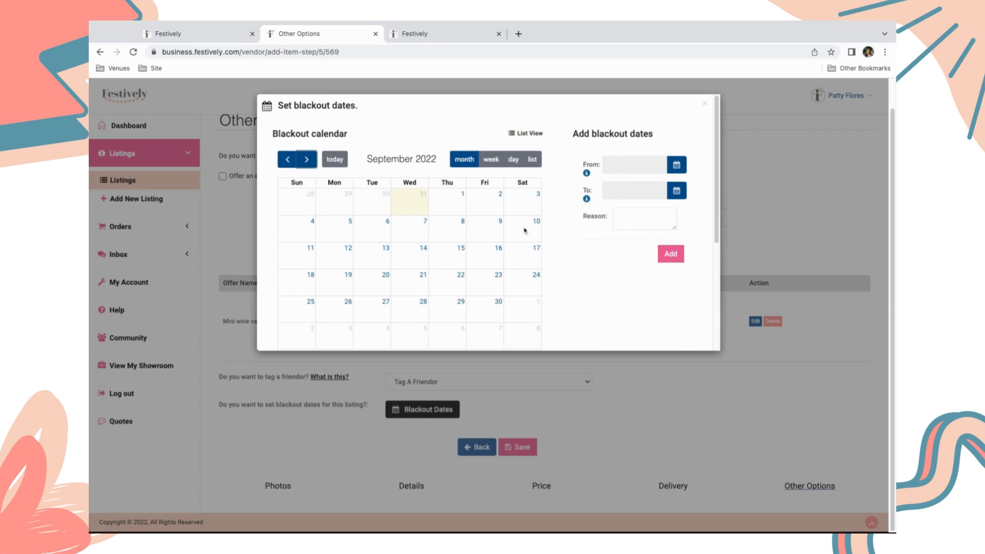
click(704, 103)
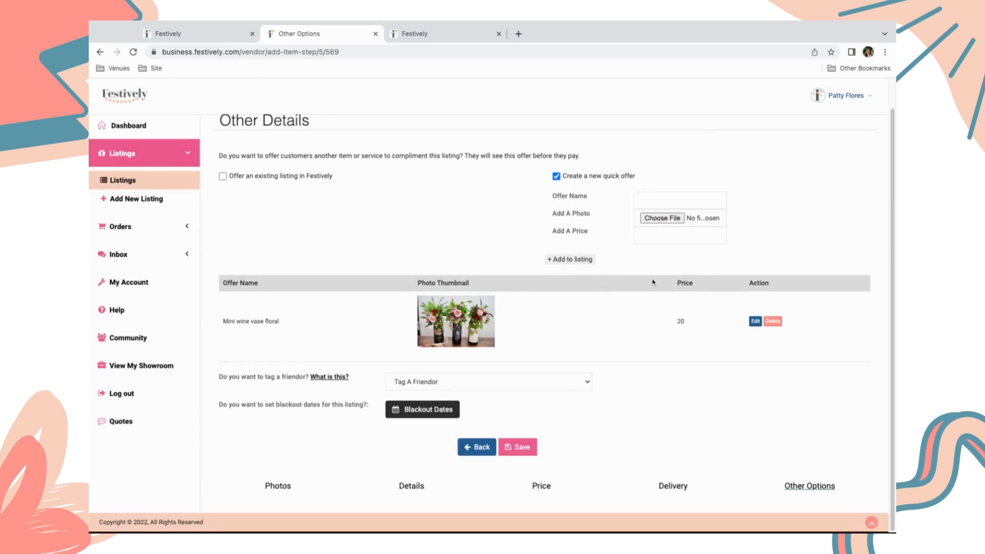
Step: Save the listing's other details and acknowledge the success message
scroll(543, 318, up, 1)
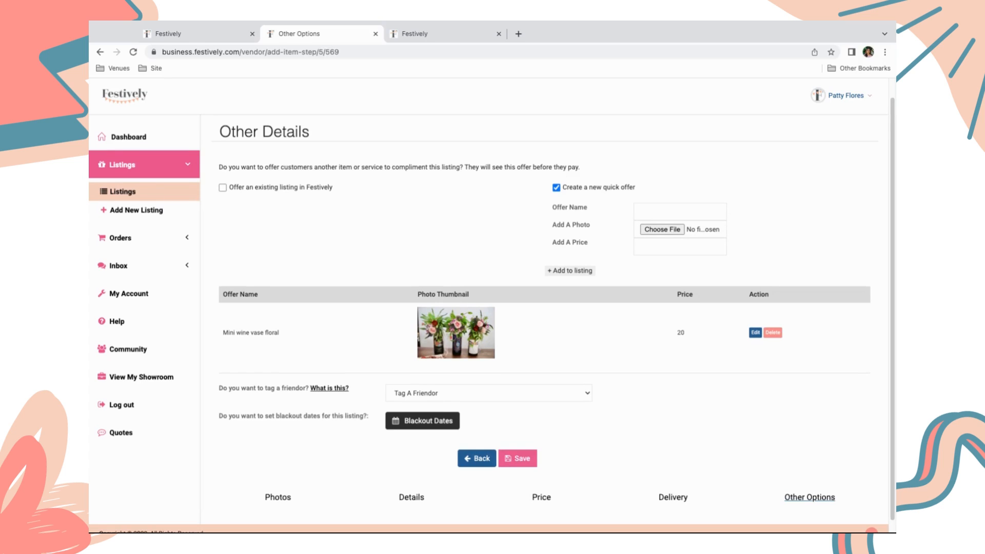
click(523, 463)
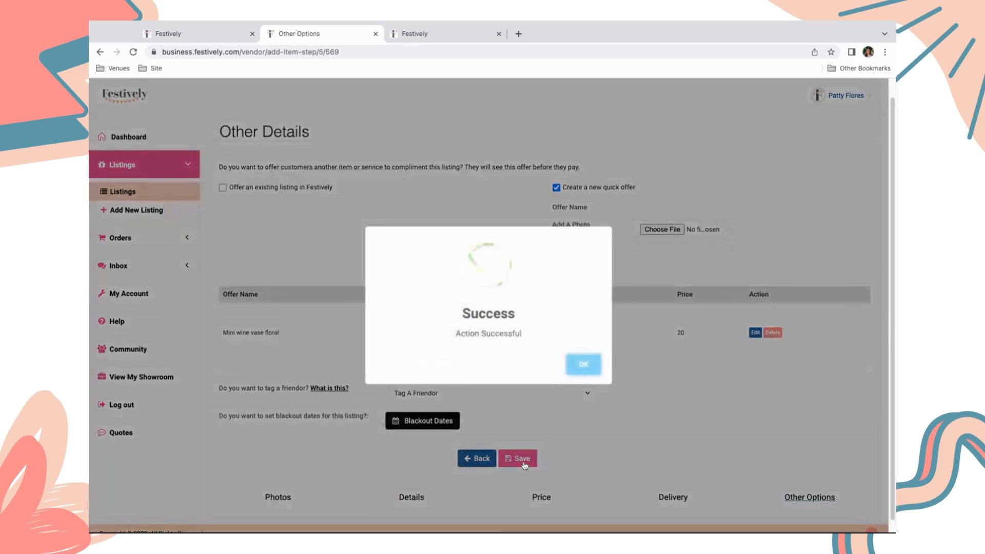
click(584, 364)
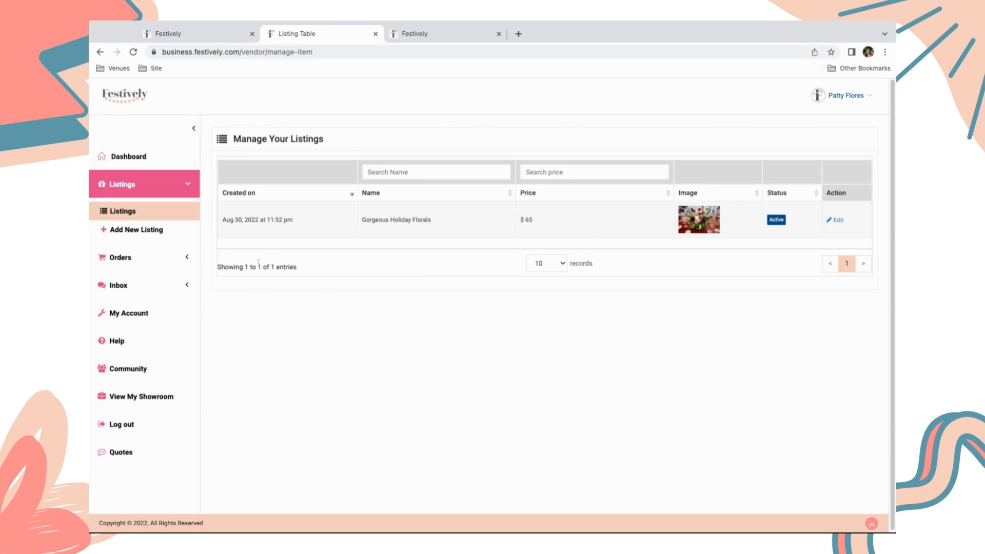
Step: Open the Gorgeous Holiday Florals listing from the vendor's public showroom and view its second and third photos
click(172, 398)
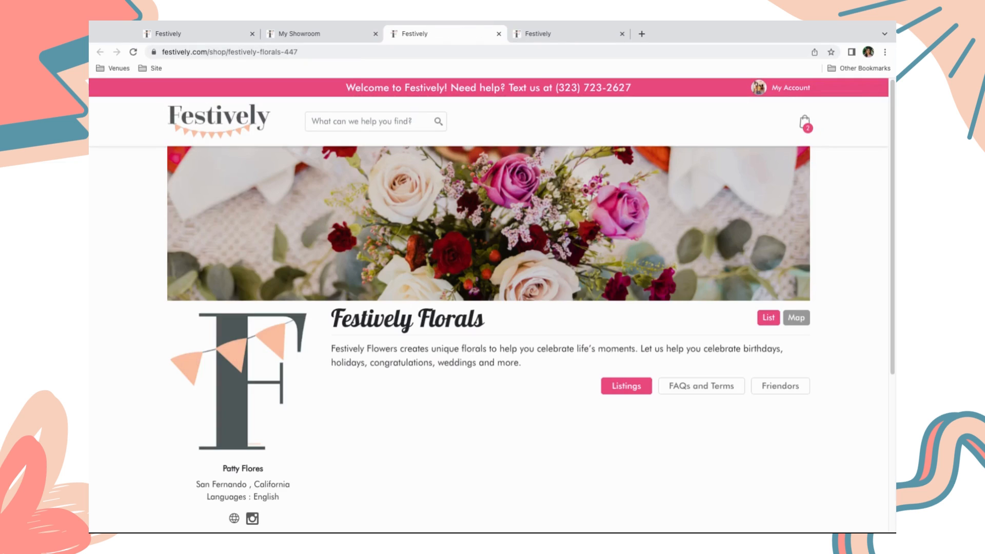
scroll(573, 364, down, 3)
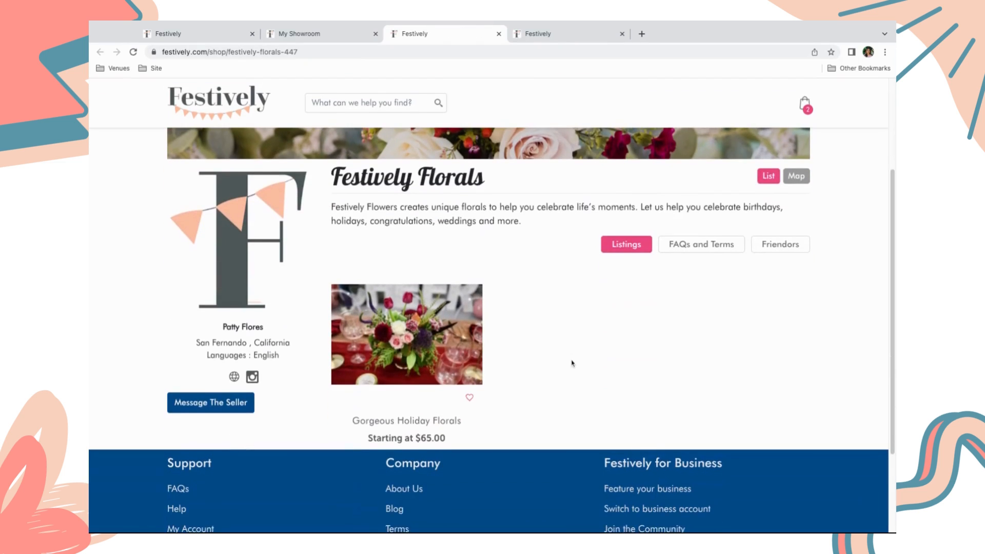
click(421, 347)
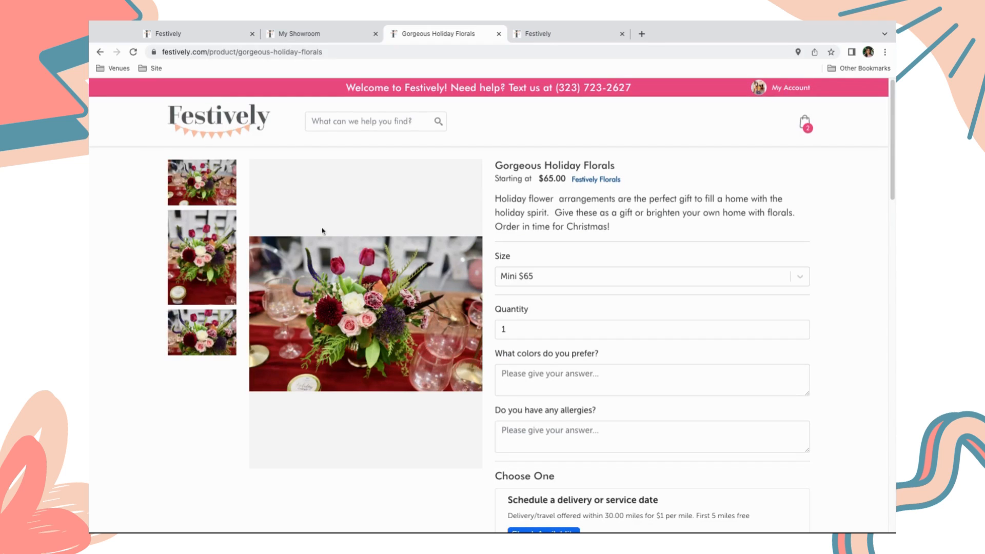
click(203, 265)
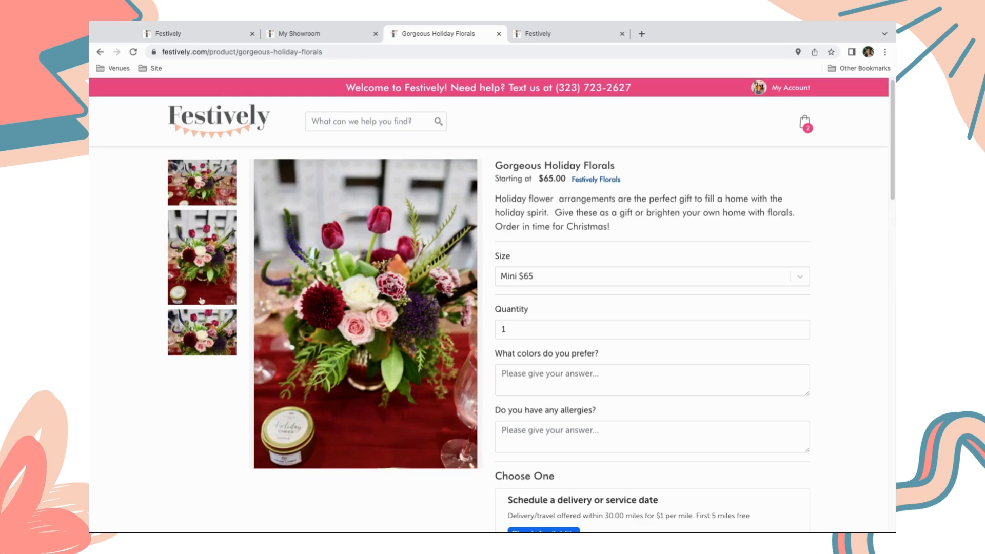
click(203, 347)
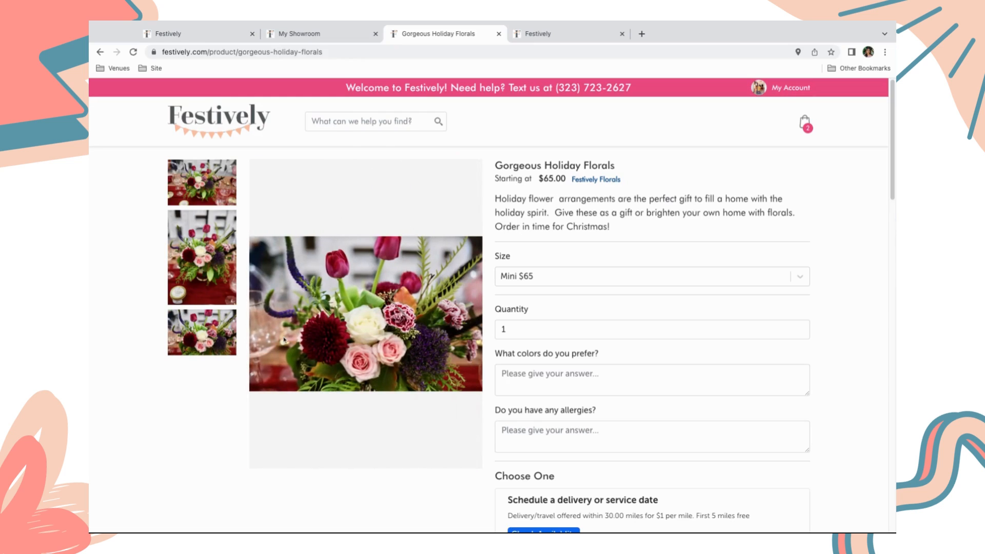
Step: Choose the Extravagant $125 size, and answer "lots of red" for preferred colors and "No" for allergies
click(636, 280)
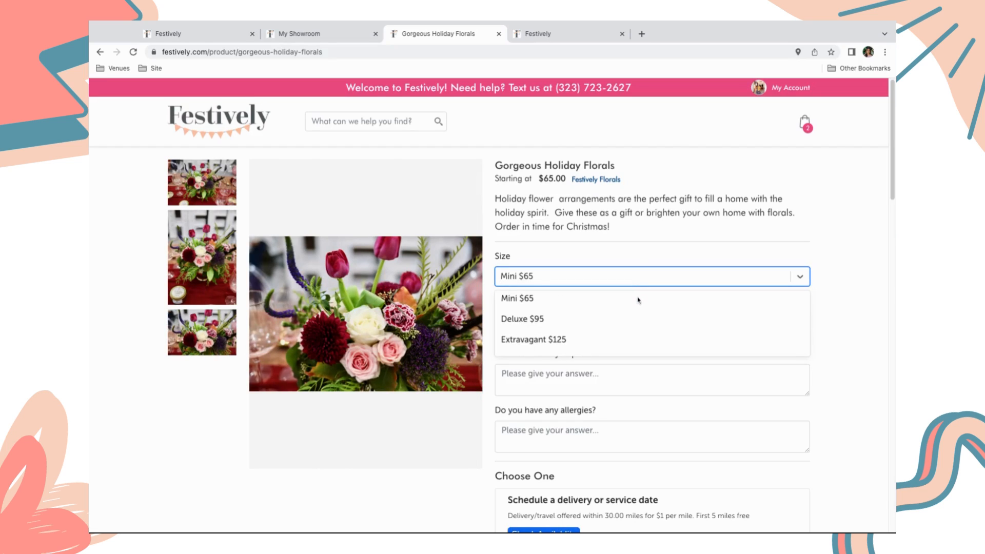
click(629, 340)
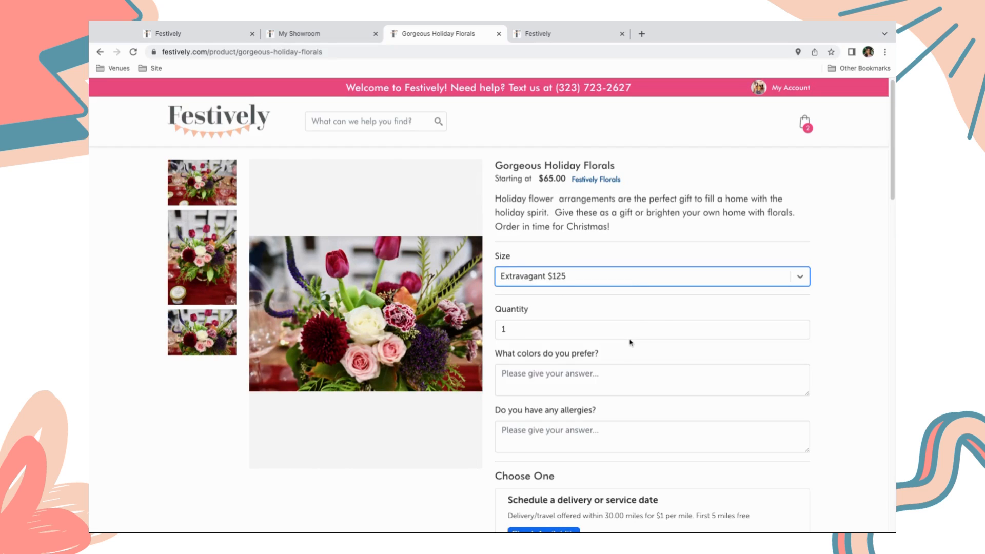
scroll(704, 333, down, 2)
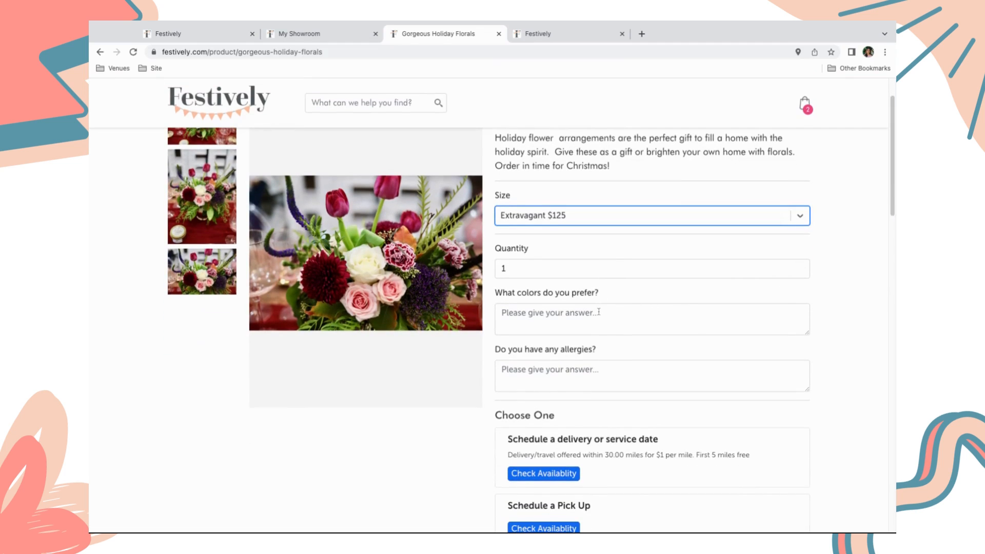
click(582, 316)
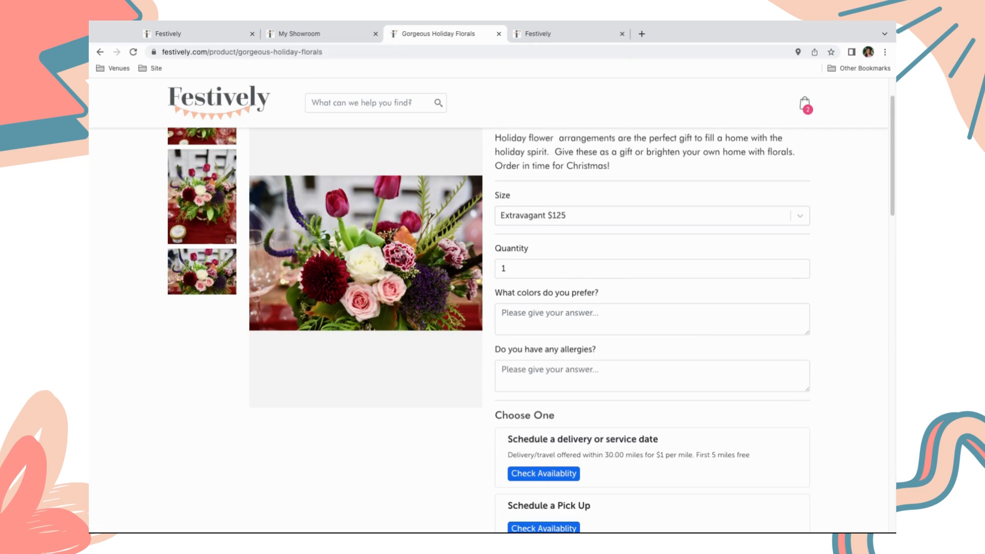
text(R)
key(BackSpace)
text(lots of red)
key(Tab)
text(No)
Step: Check the delivery availability for September 9, 2022 at the saved address
scroll(778, 343, down, 3)
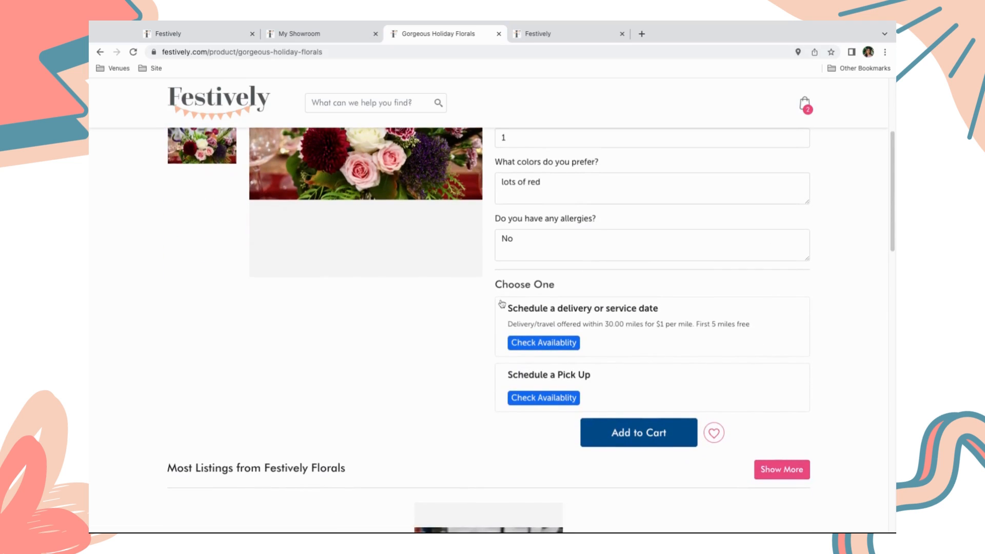
click(554, 343)
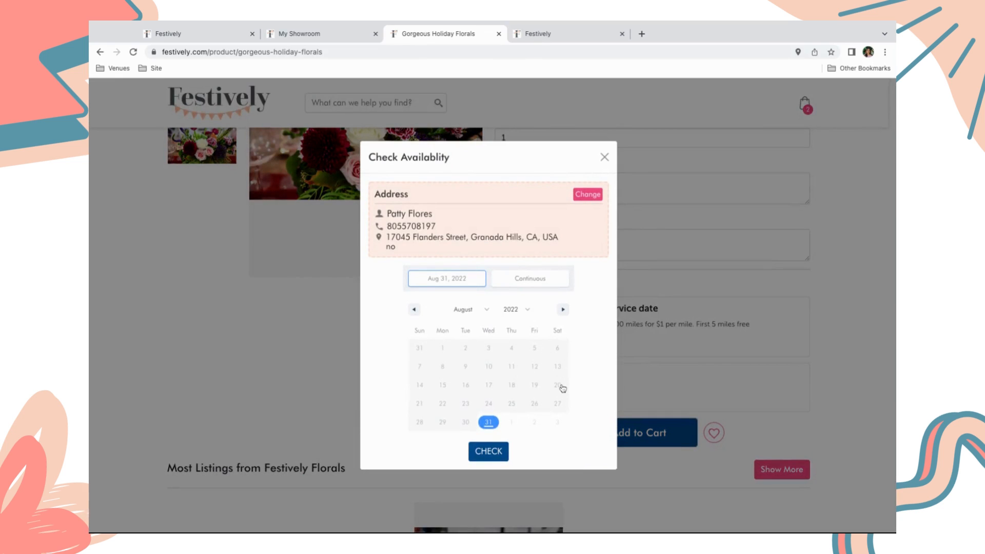
click(562, 309)
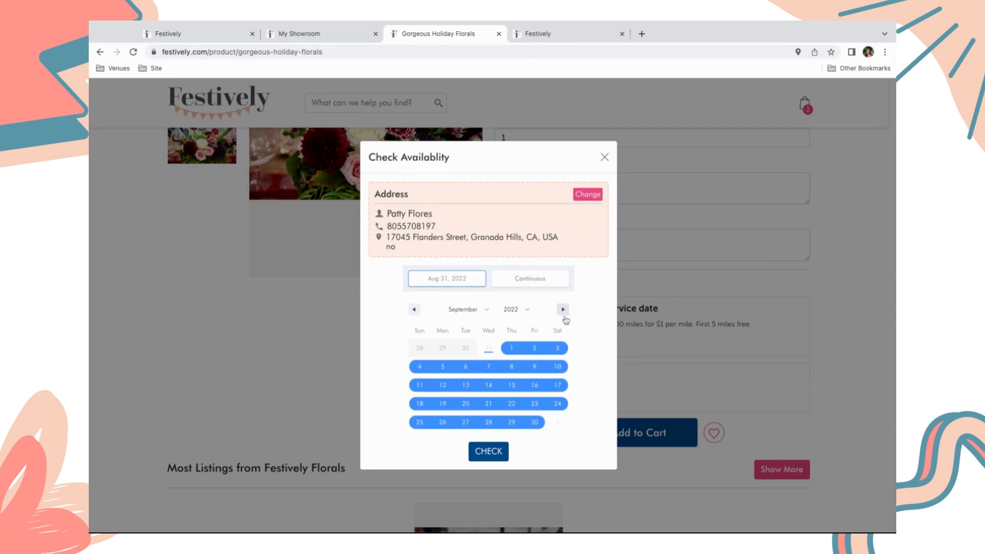
click(535, 368)
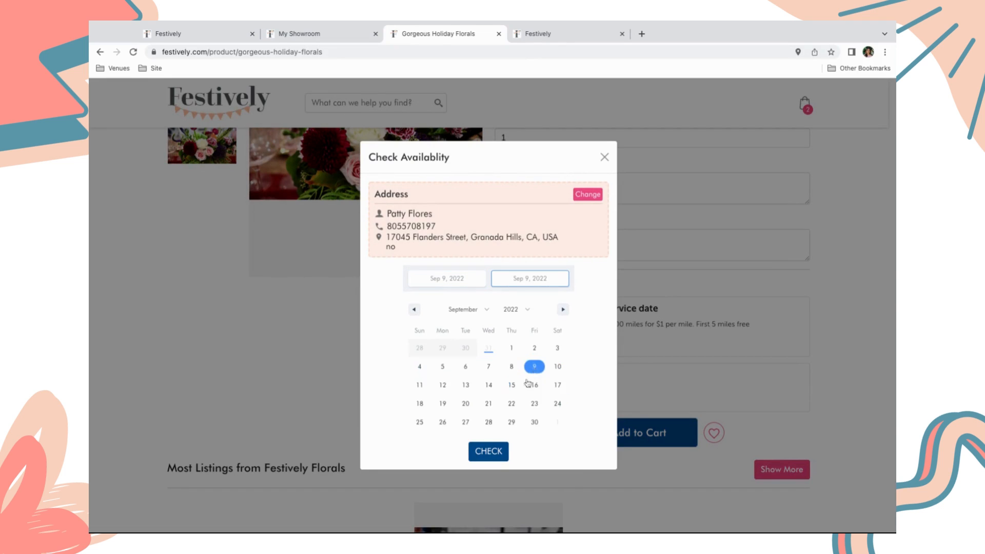
click(495, 452)
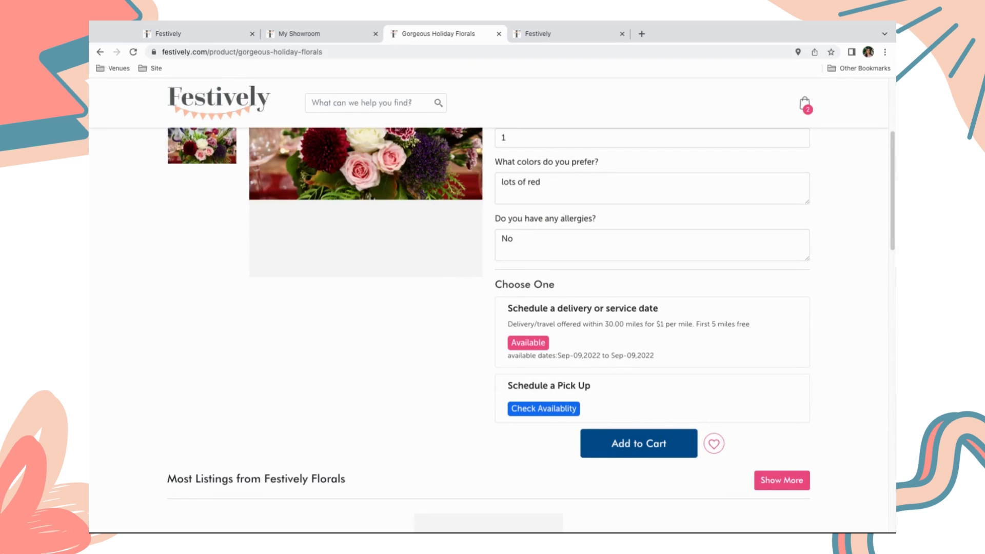
Step: Select the scheduled delivery option, and add the listing and the suggested Mini wine vase floral to the cart
click(503, 305)
click(629, 455)
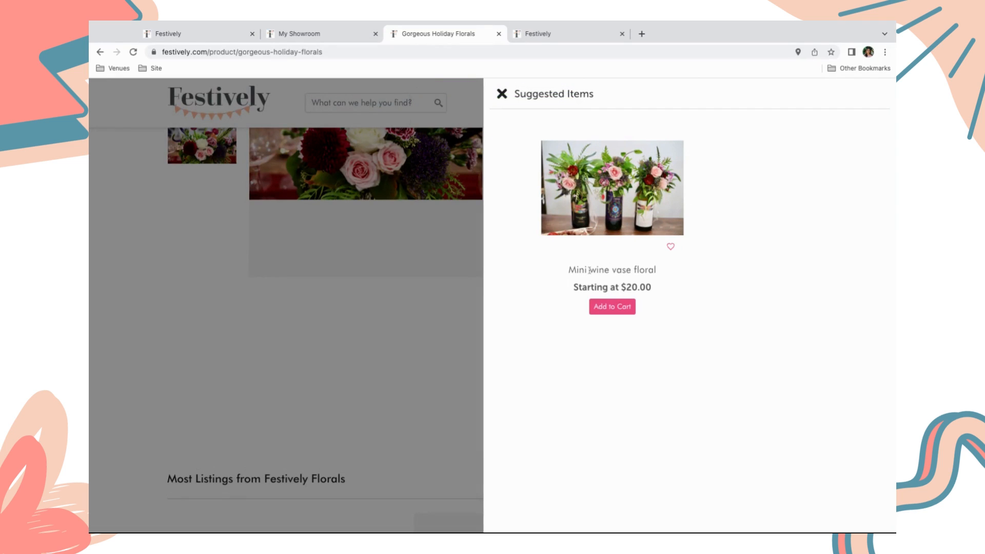
click(630, 306)
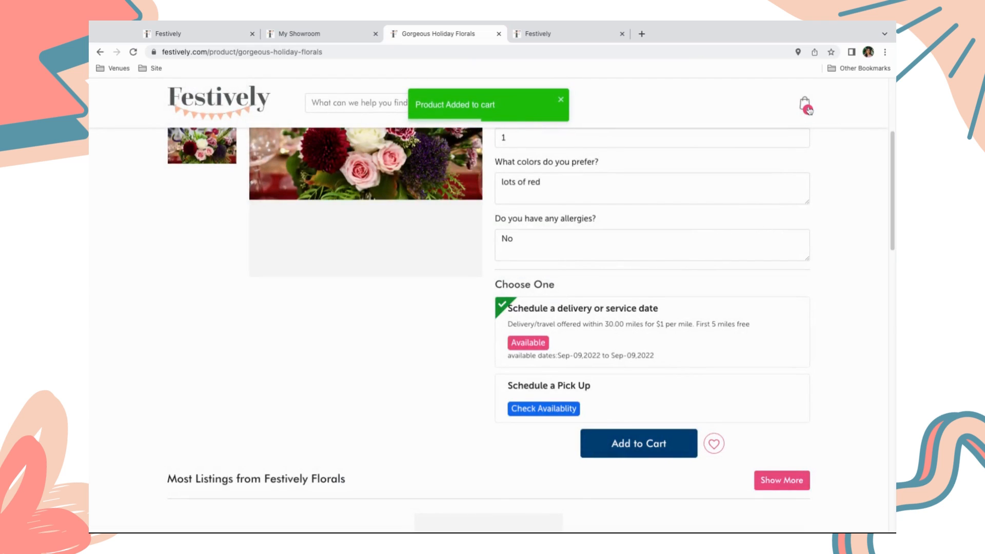
Step: Review the cart's items and preview the gift note option for Gorgeous Holiday Florals, leaving the order not marked as a gift
click(806, 106)
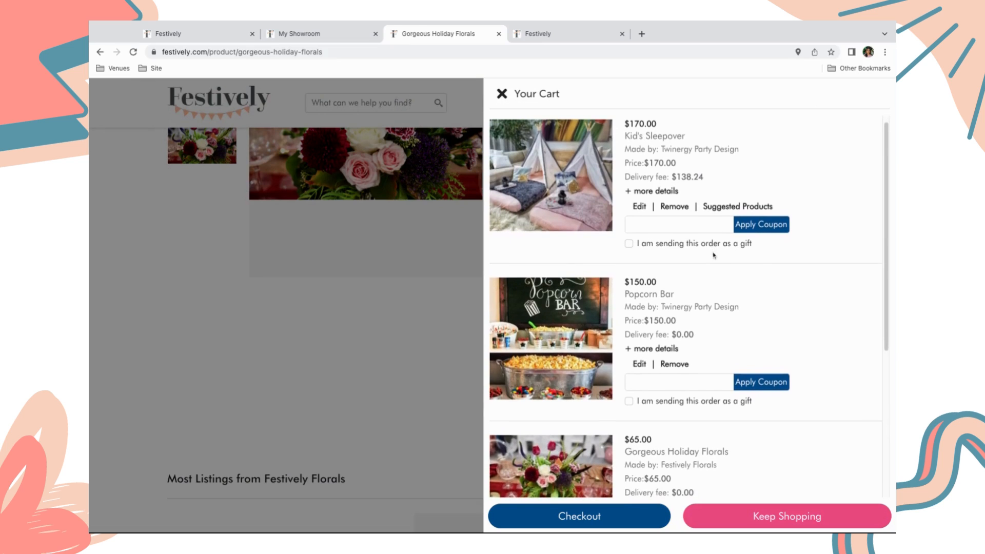
scroll(714, 256, down, 1)
scroll(713, 255, down, 5)
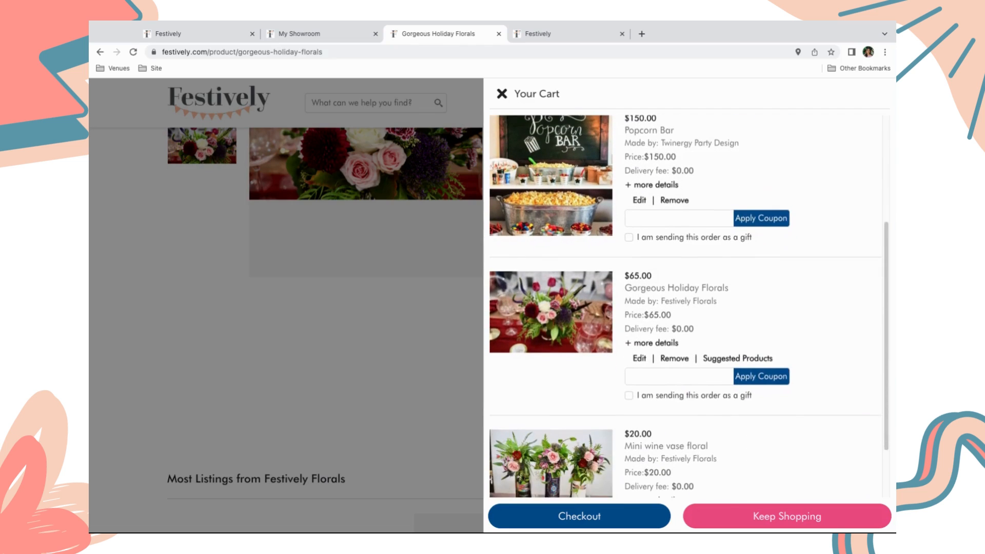
scroll(689, 306, down, 1)
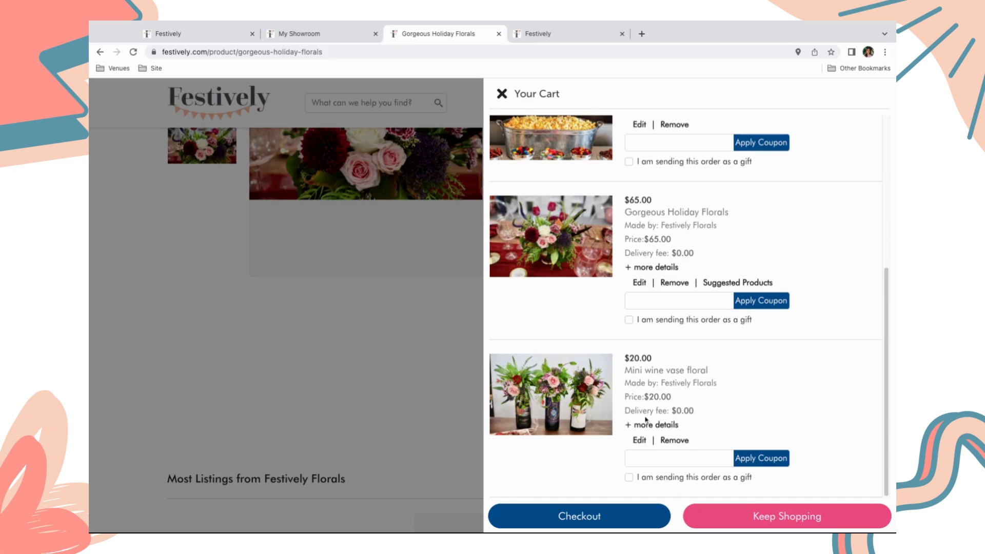
click(629, 320)
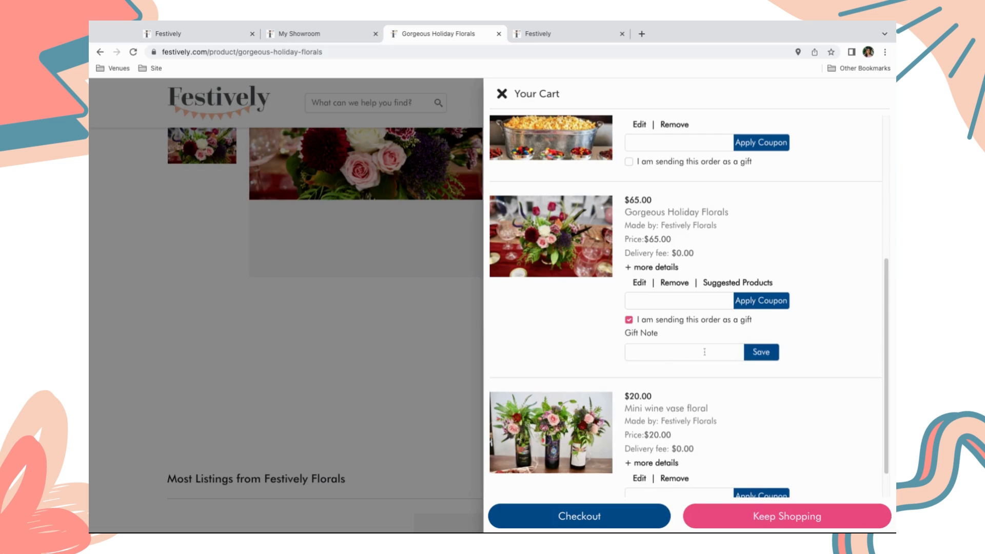
click(636, 320)
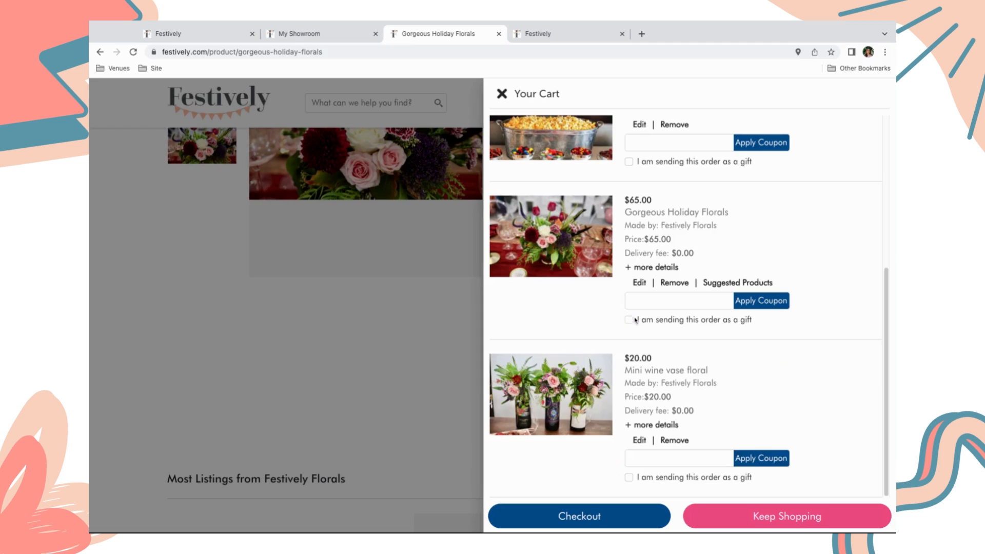
Step: Examine the extra details of the Mini wine vase floral in the cart, and close the cart
click(663, 425)
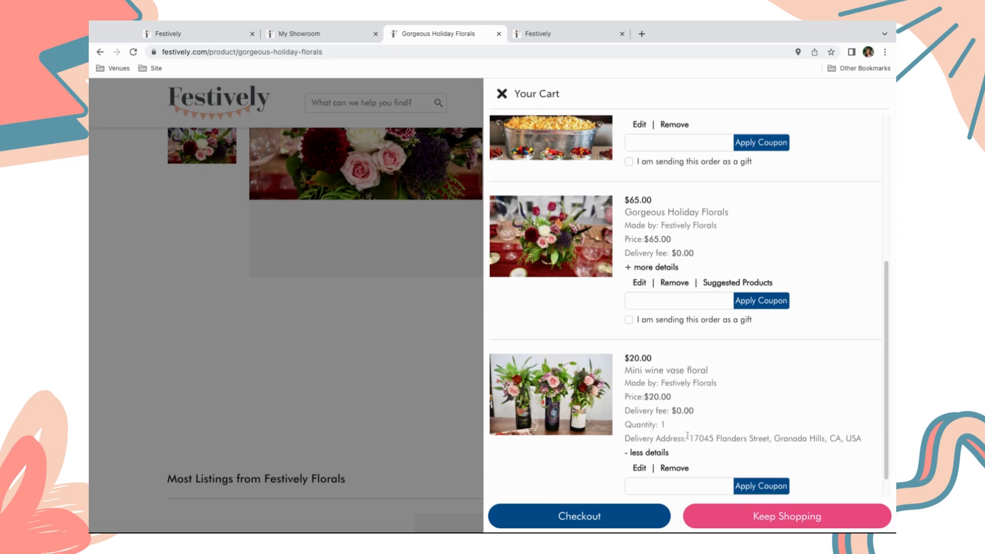
click(643, 453)
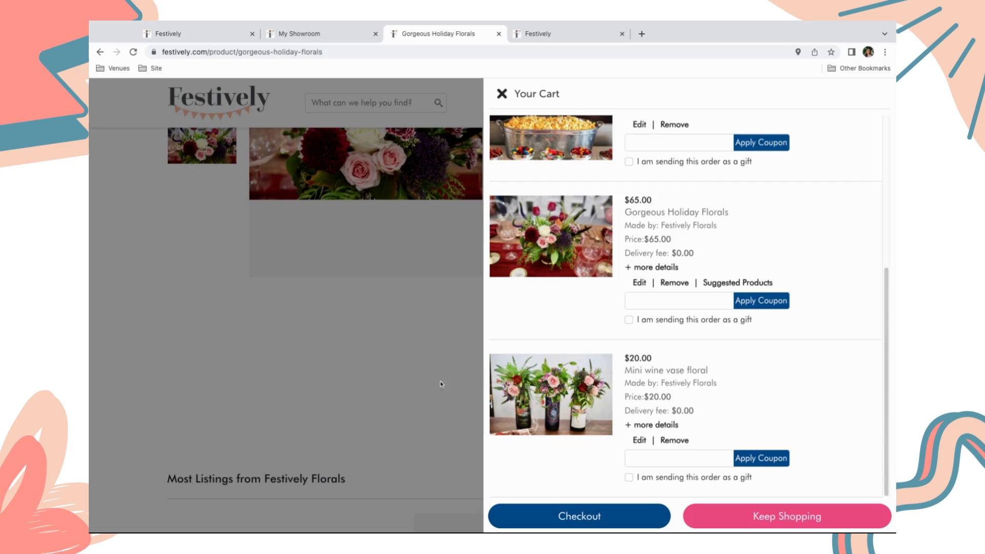
click(502, 94)
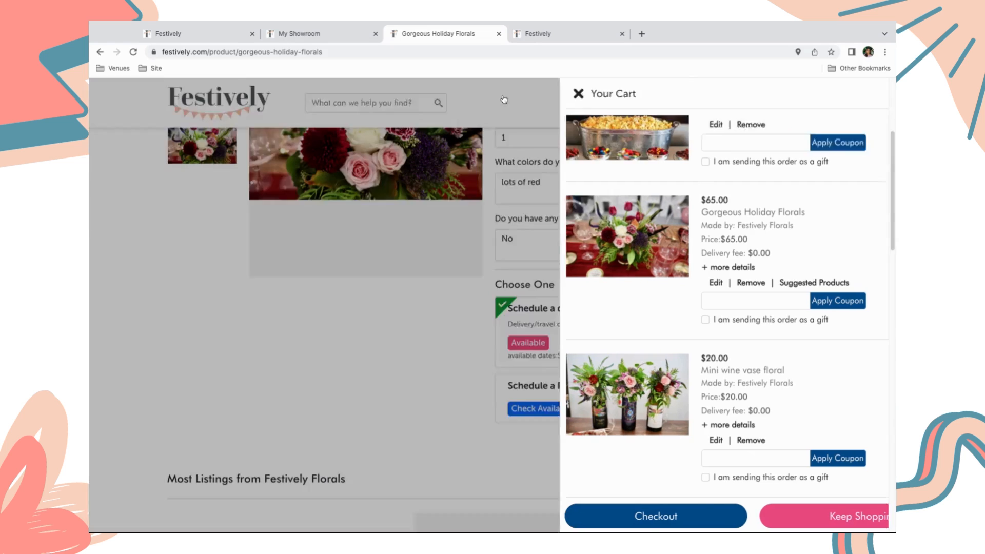
Step: Return to the vendor business site and open its Orders section
click(308, 34)
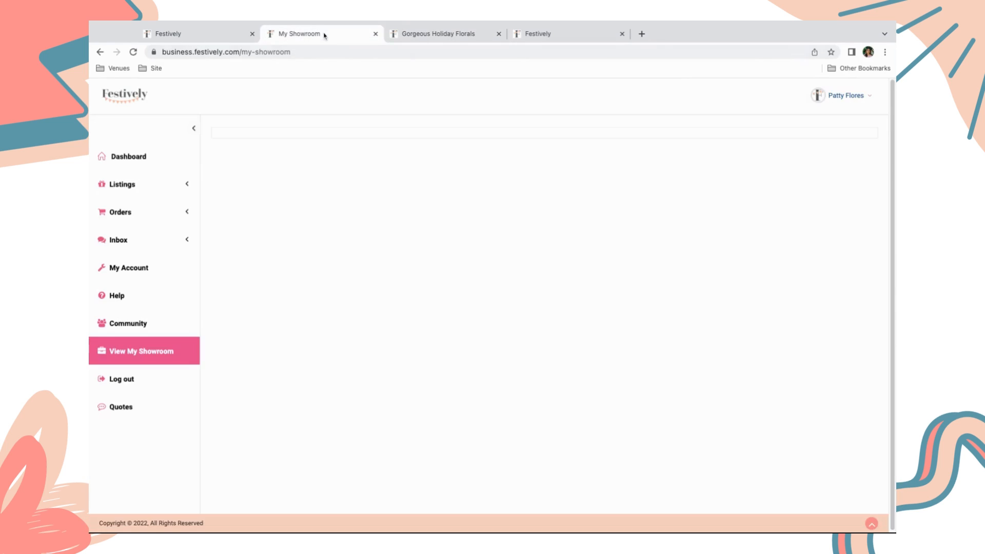
click(137, 213)
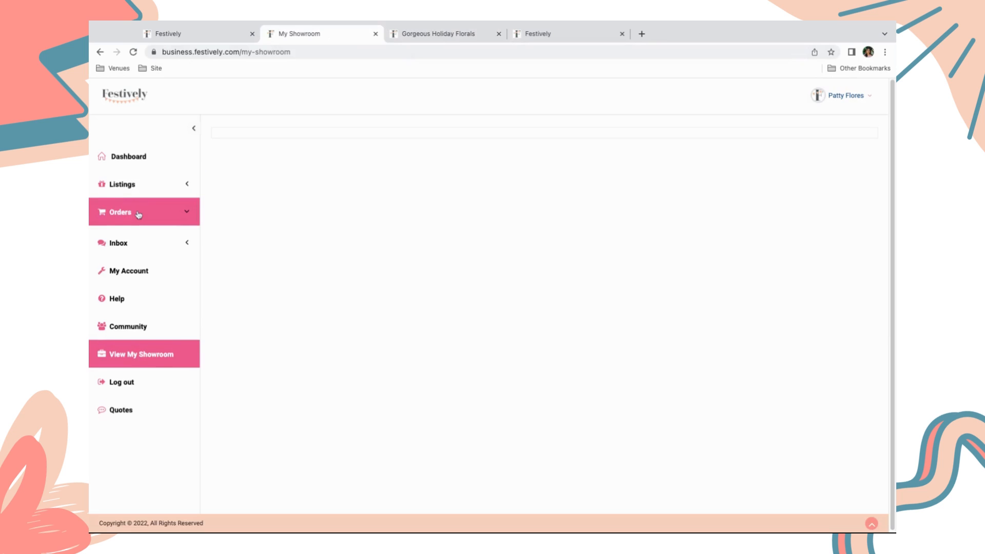